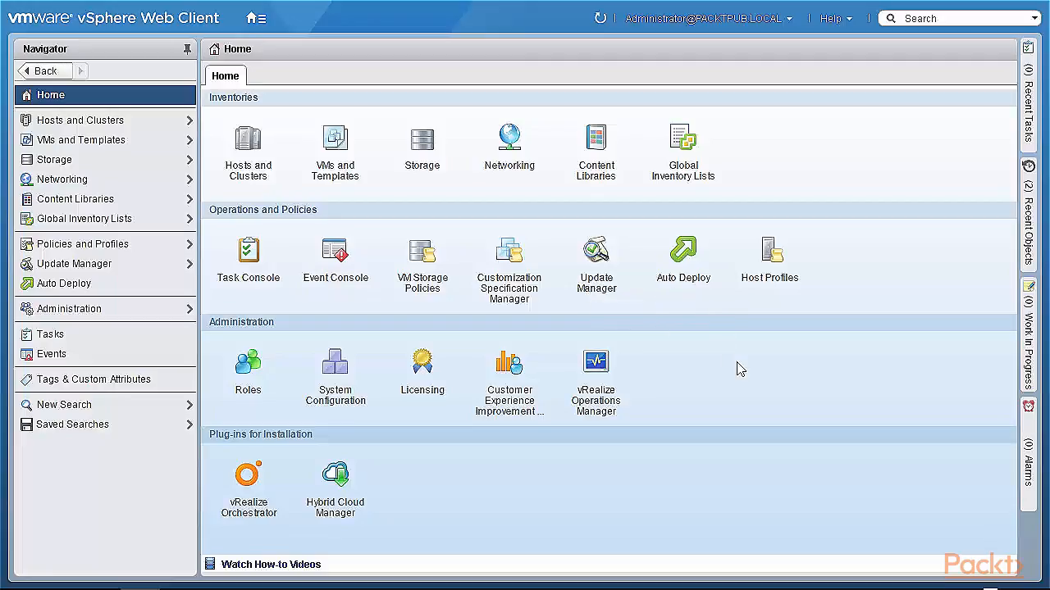
# - Open Auto Deploy and browse the ESXi 6.0 Depot's image profiles and software packages
pyautogui.click(685, 253)
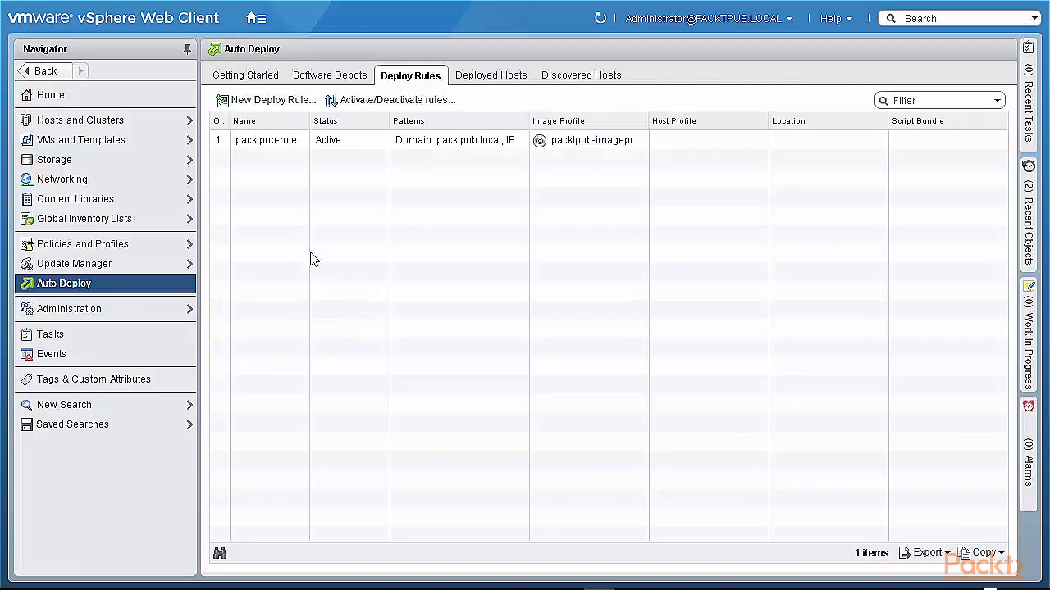
pyautogui.click(257, 76)
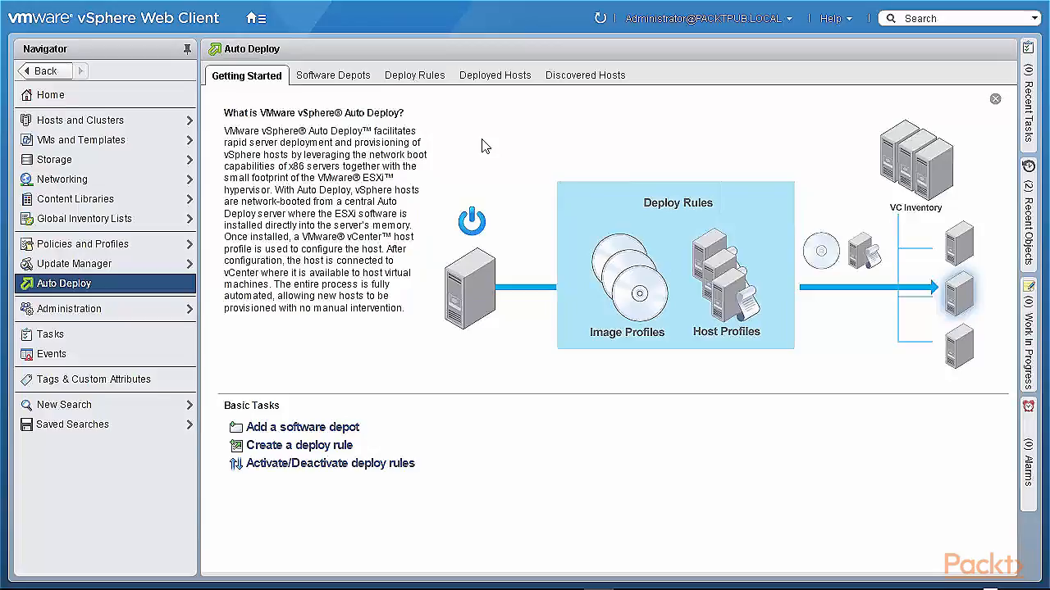
pyautogui.click(348, 80)
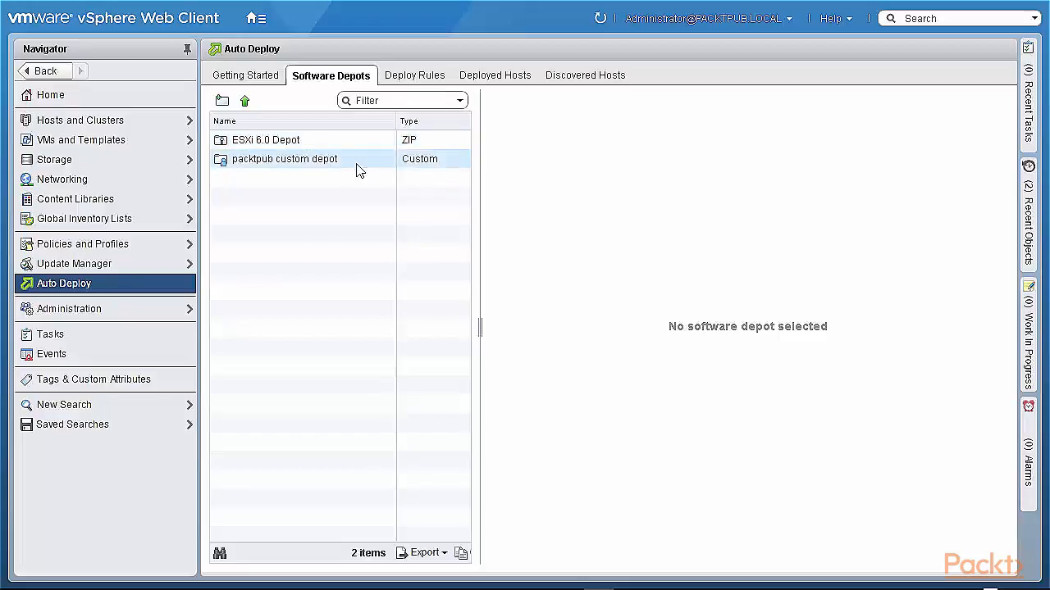
pyautogui.click(298, 147)
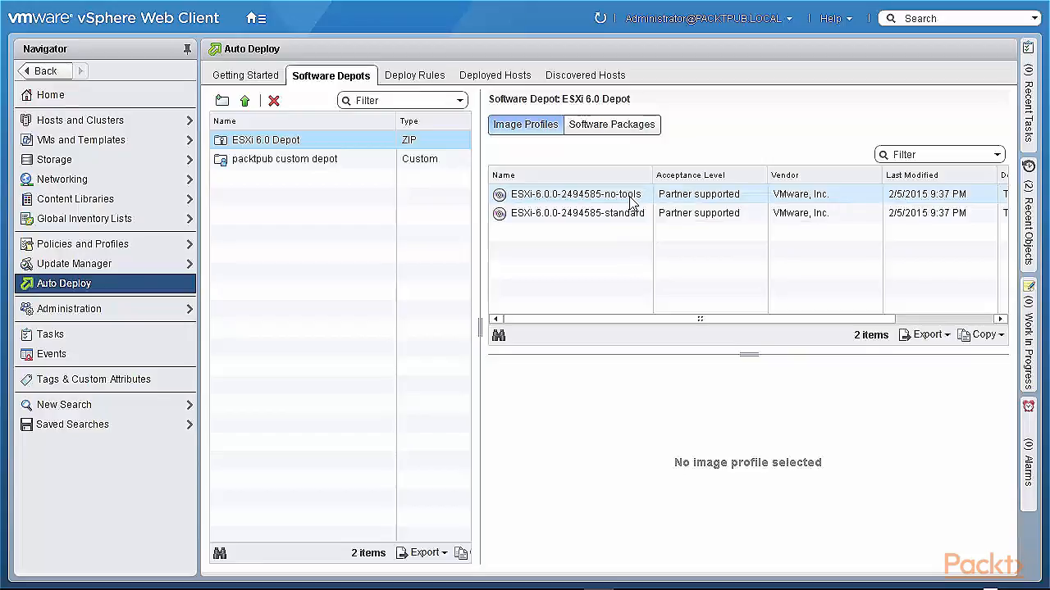
pyautogui.click(625, 131)
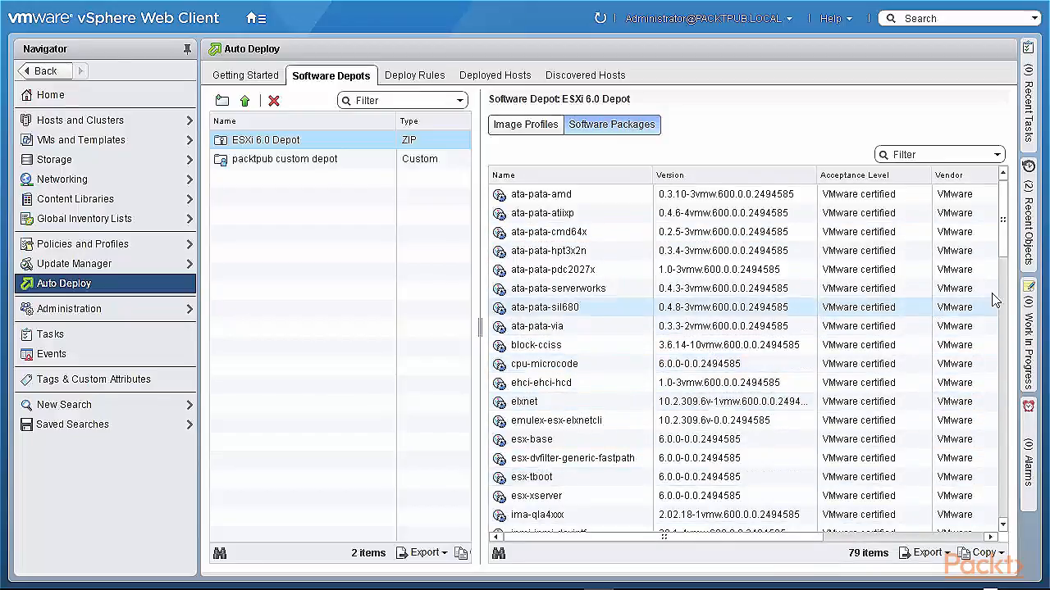
pyautogui.moveTo(1005, 242); pyautogui.dragTo(1001, 214)
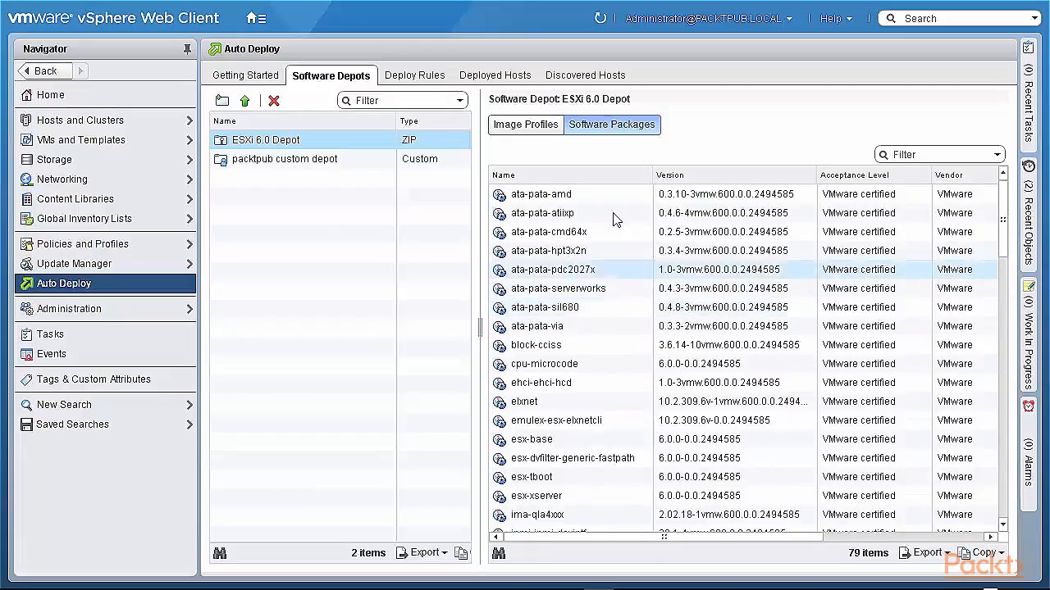
# - Examine the packtpub custom depot's image profiles and the package list of packtpub-imageprofile2
pyautogui.click(265, 161)
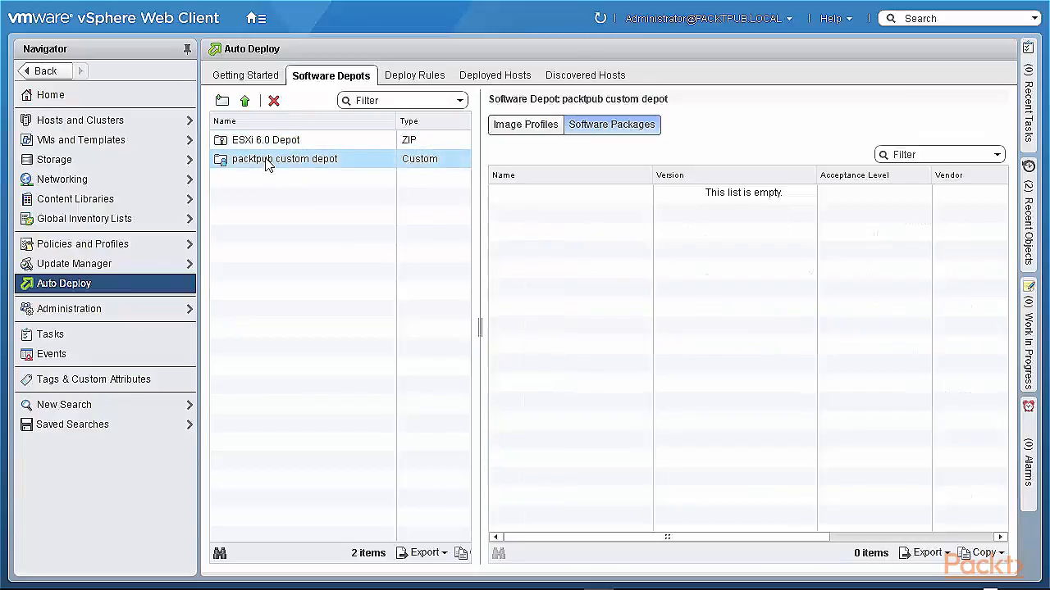
pyautogui.click(522, 128)
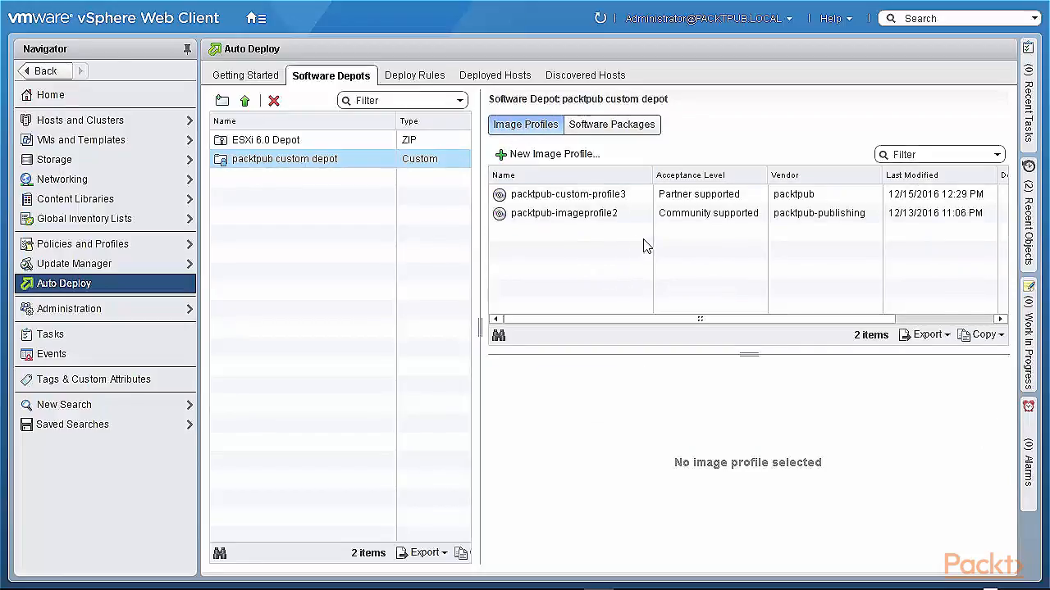
pyautogui.click(592, 219)
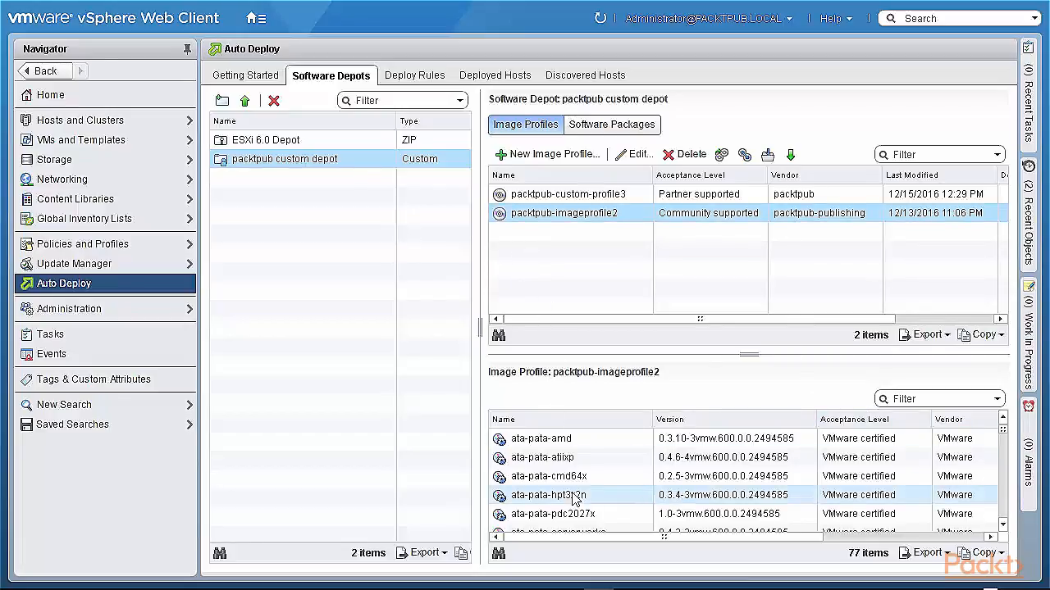
pyautogui.moveTo(1005, 434); pyautogui.dragTo(1000, 405)
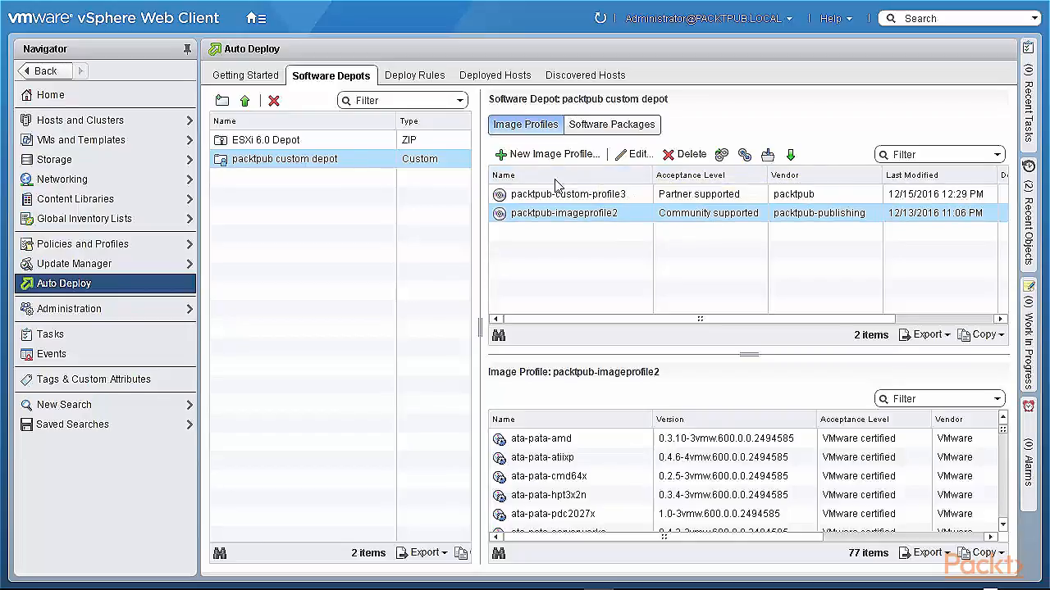
# - Edit packtpub-imageprofile2, appending -new to both its name and vendor, and continue to package selection
pyautogui.click(638, 158)
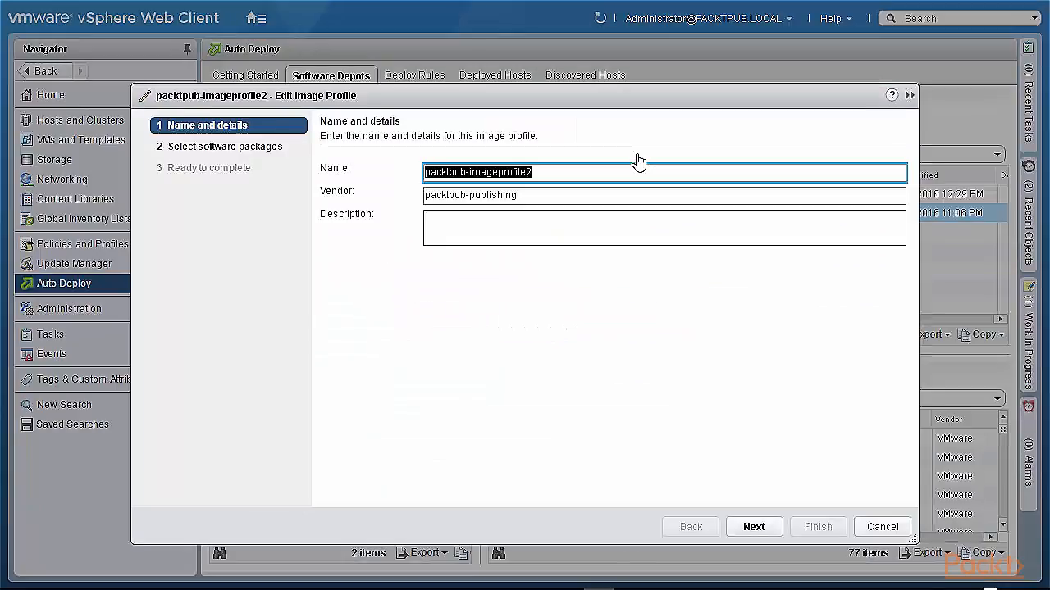
pyautogui.click(554, 172)
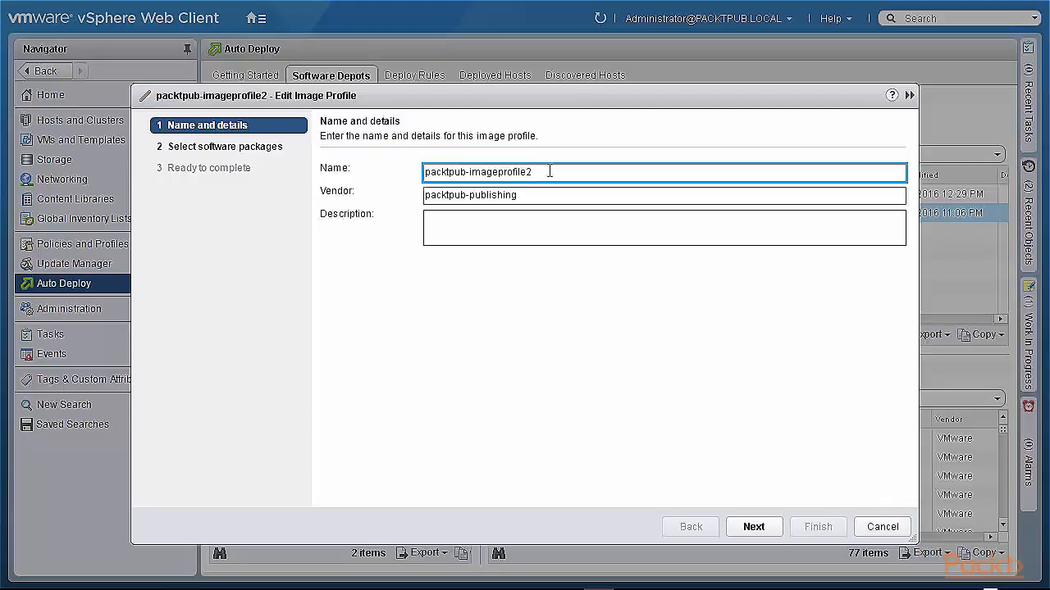
pyautogui.write('-new')
pyautogui.click(533, 194)
pyautogui.write('-new')
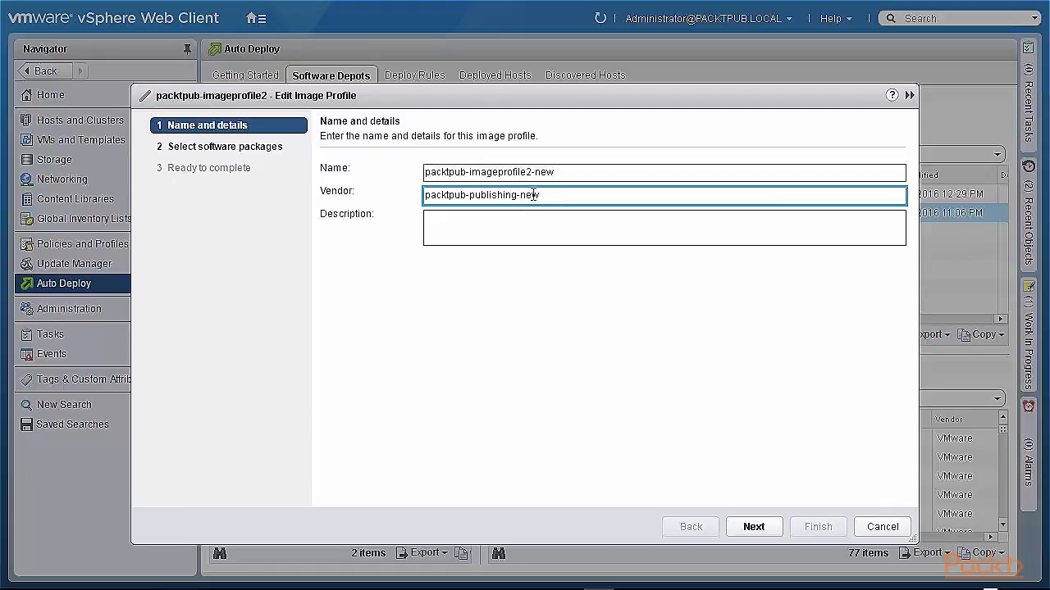
pyautogui.click(754, 529)
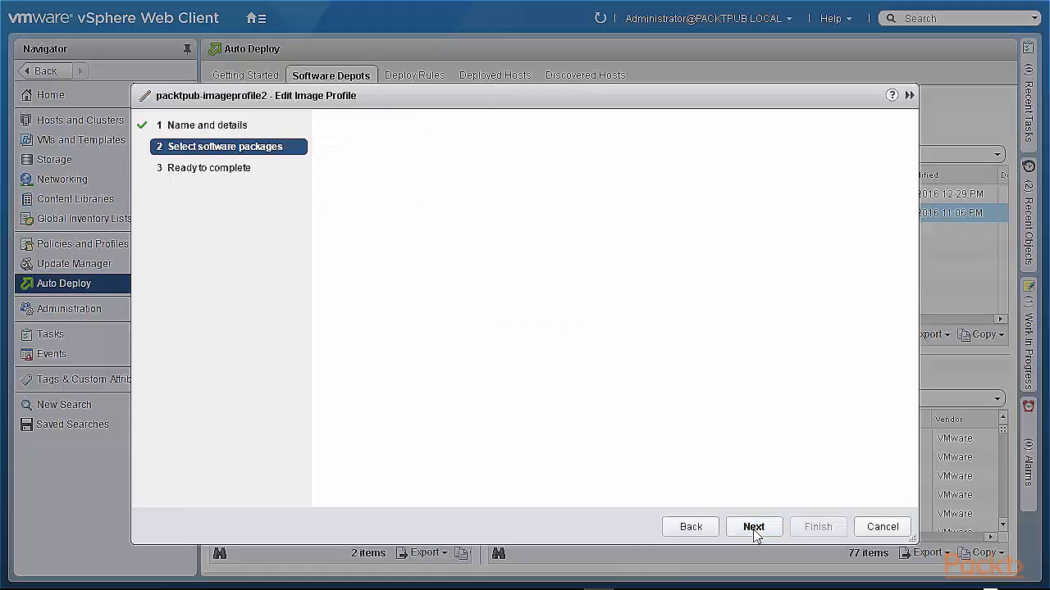
# - Set the profile's acceptance level to VMware accepted, deselect the lsi-mr3 package, and finish the edit
pyautogui.click(557, 173)
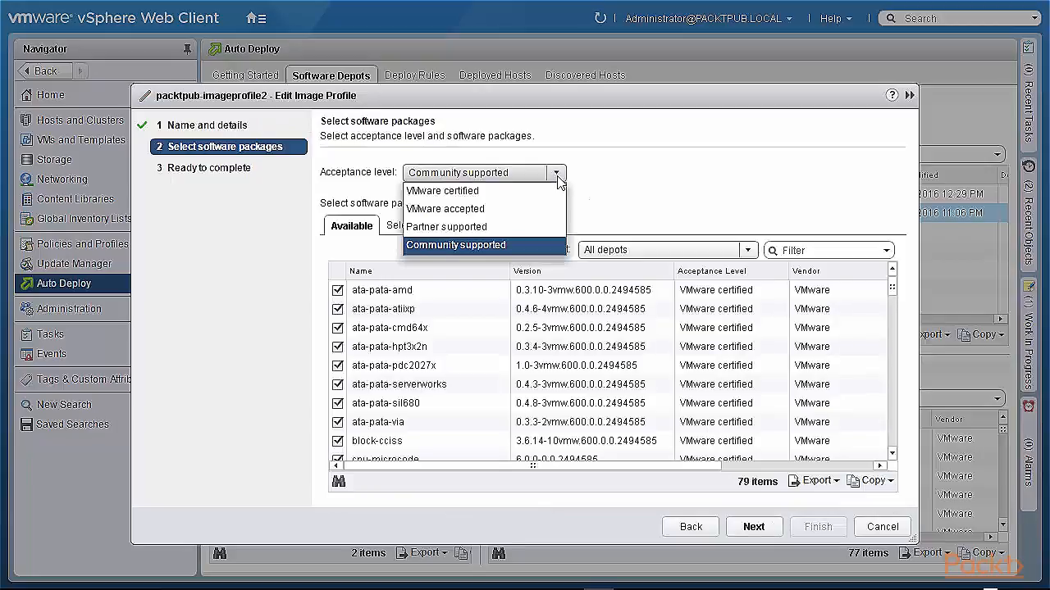
pyautogui.click(484, 211)
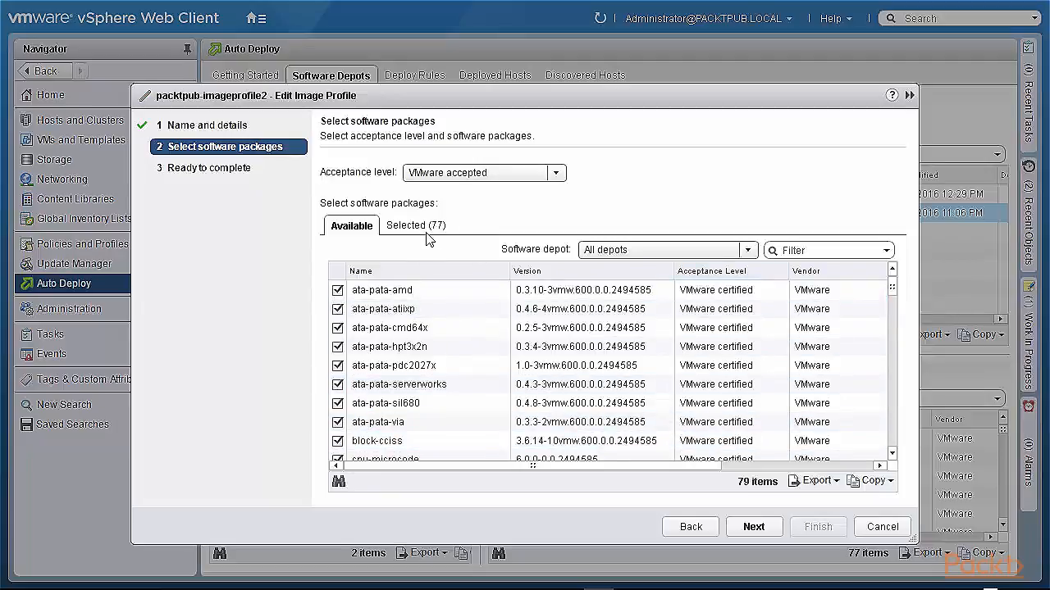
pyautogui.moveTo(892, 290); pyautogui.dragTo(892, 332)
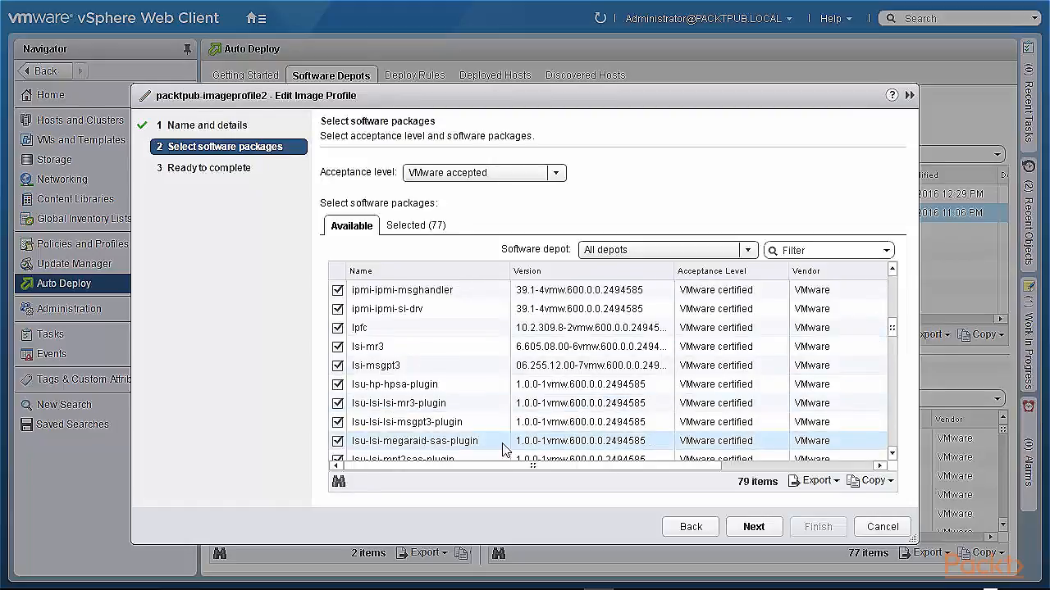
pyautogui.click(337, 346)
pyautogui.click(757, 528)
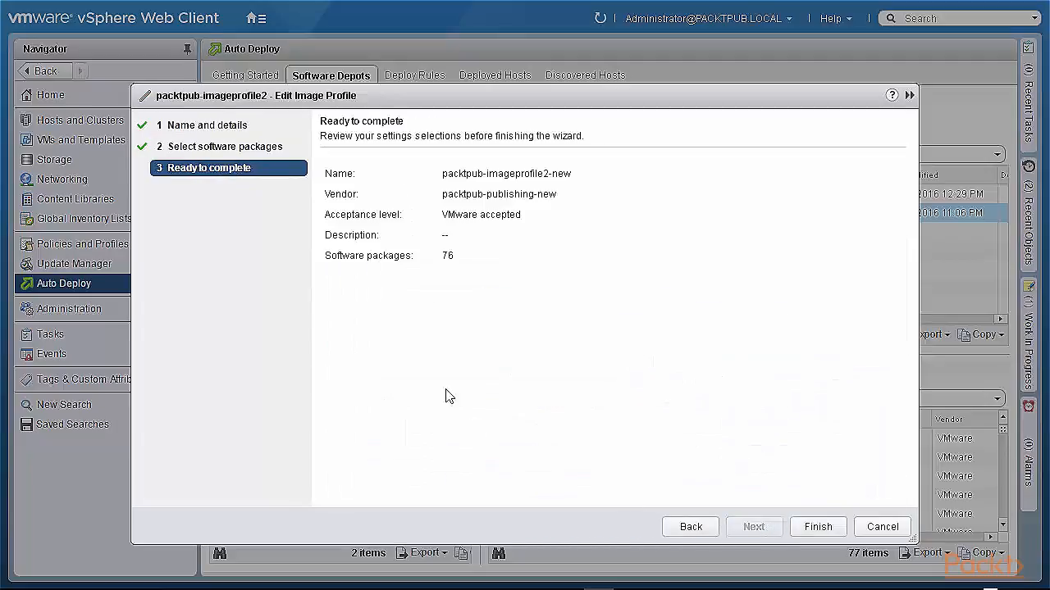
pyautogui.click(815, 529)
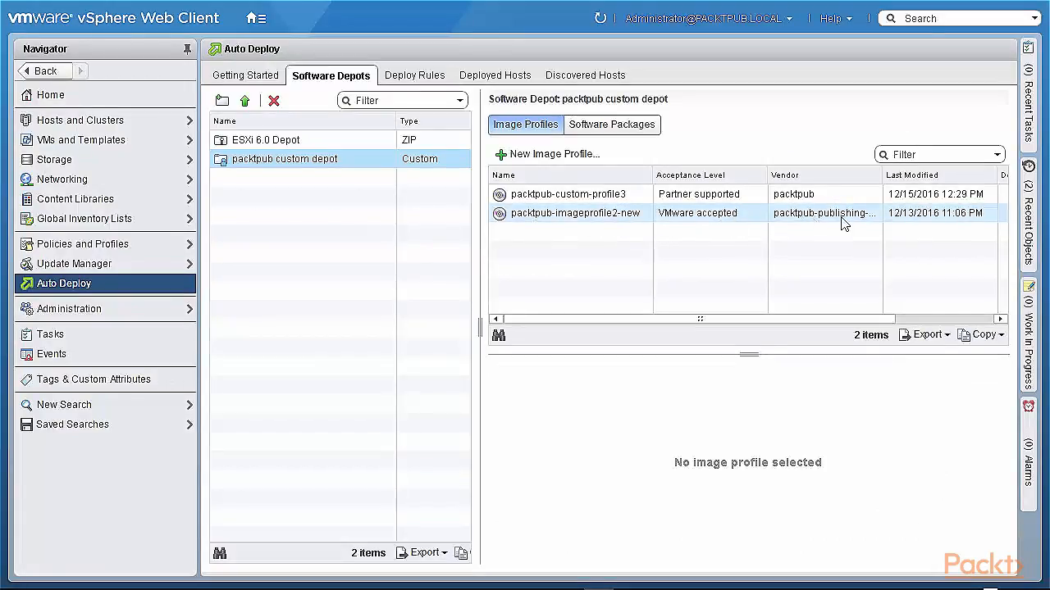
# - Review the edited profile's vendor column and its package list
pyautogui.moveTo(881, 179); pyautogui.dragTo(912, 174)
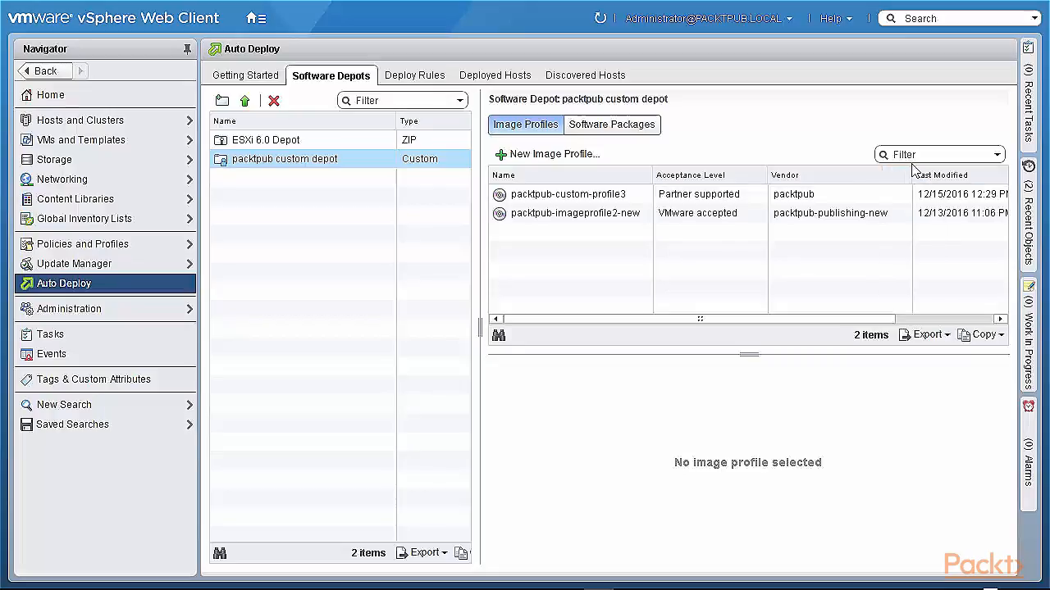
pyautogui.click(547, 214)
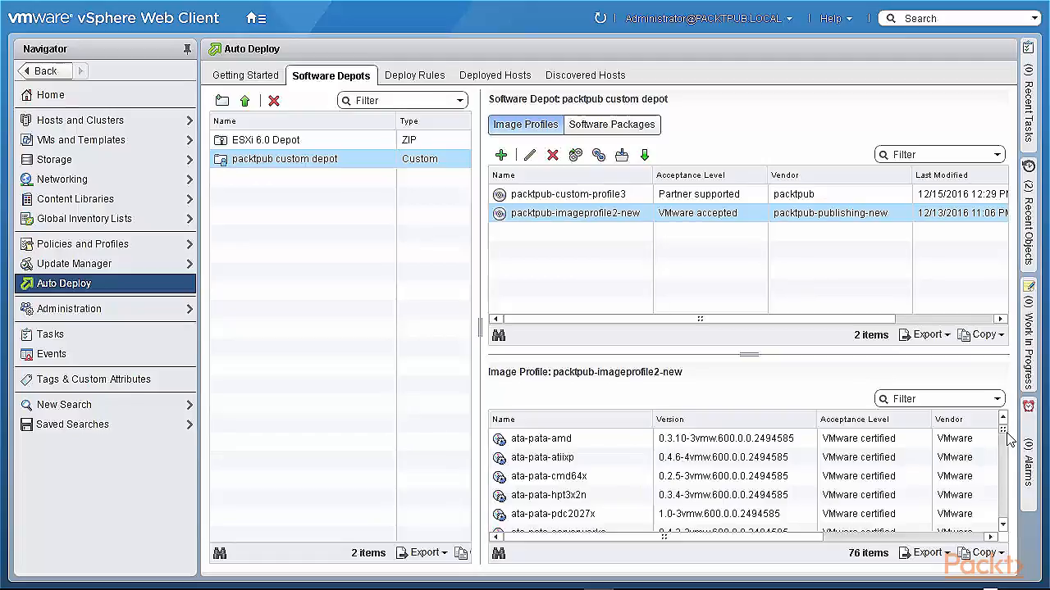
pyautogui.moveTo(1005, 435)
pyautogui.mouseDown()
pyautogui.moveTo(1006, 460)
pyautogui.moveTo(1002, 417)
pyautogui.mouseUp()
# - Start a new image profile named packtpub-new with vendor packtpub in the packtpub custom depot
pyautogui.click(499, 156)
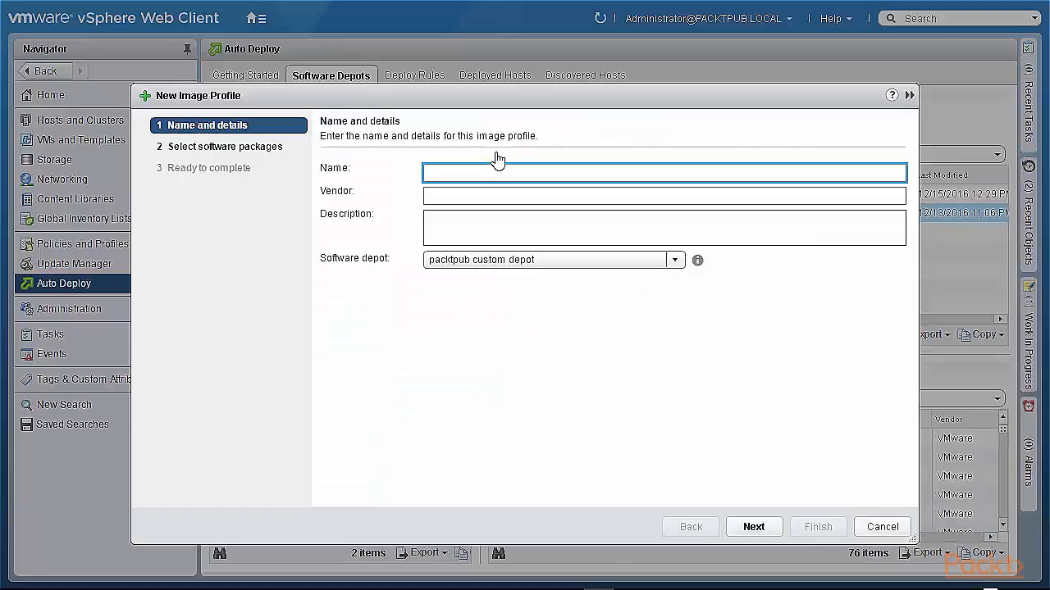
pyautogui.write('packtpub-new')
pyautogui.click(472, 197)
pyautogui.write('packtpub')
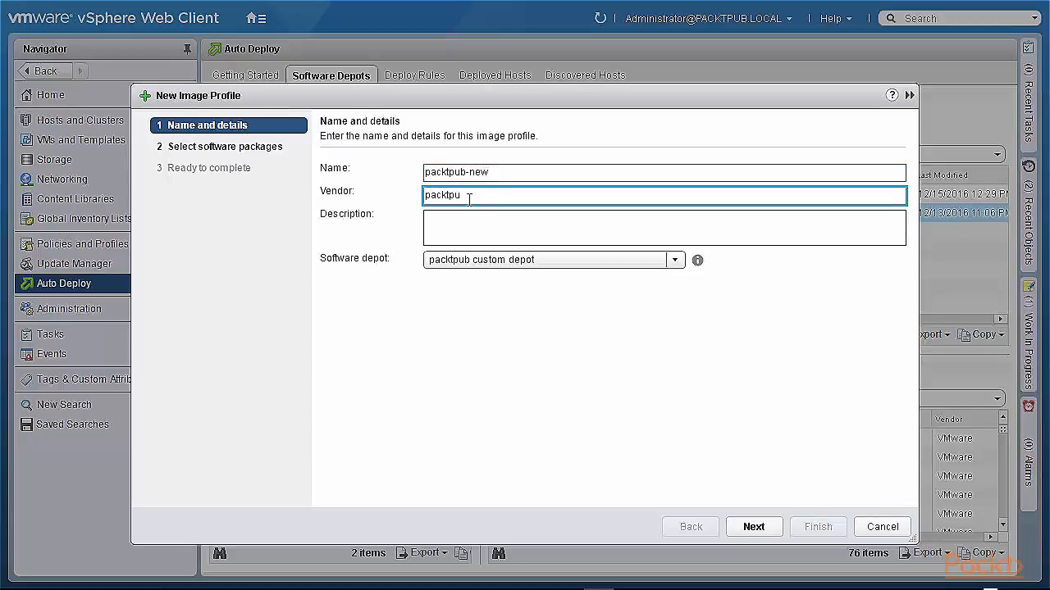
pyautogui.click(664, 264)
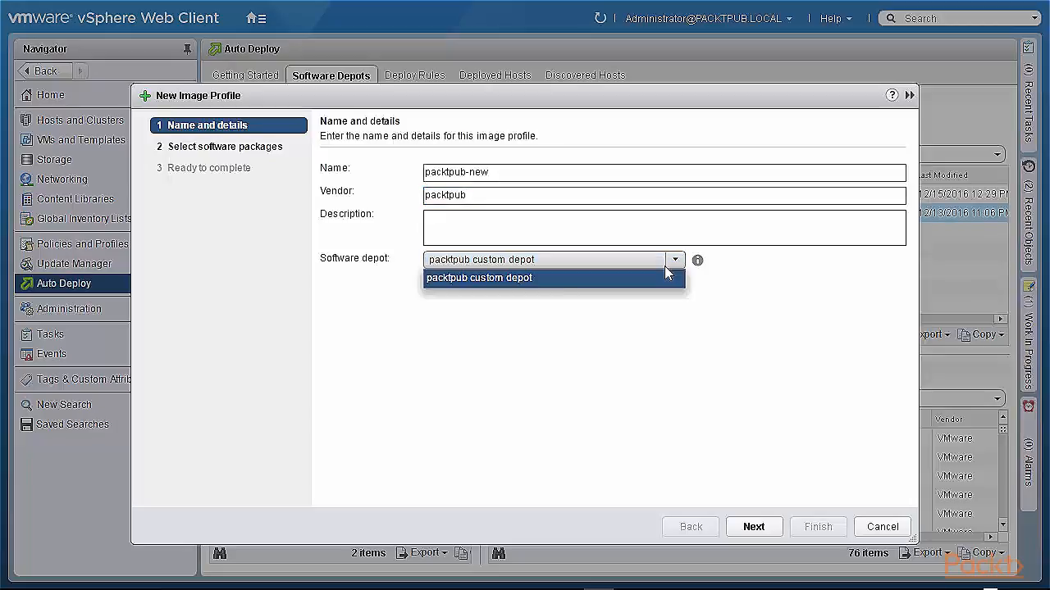
pyautogui.click(666, 276)
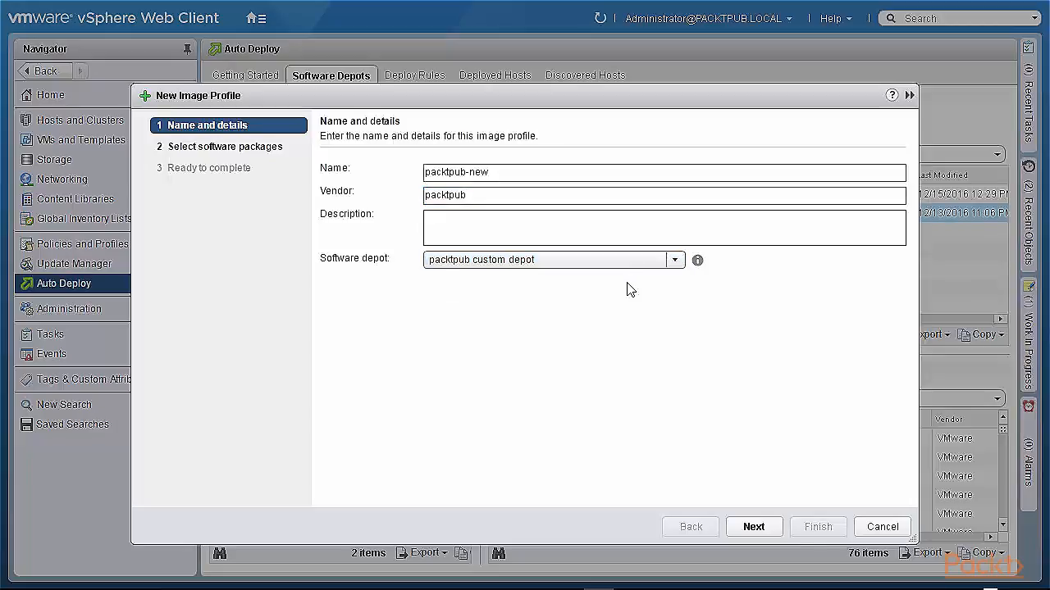
pyautogui.click(748, 529)
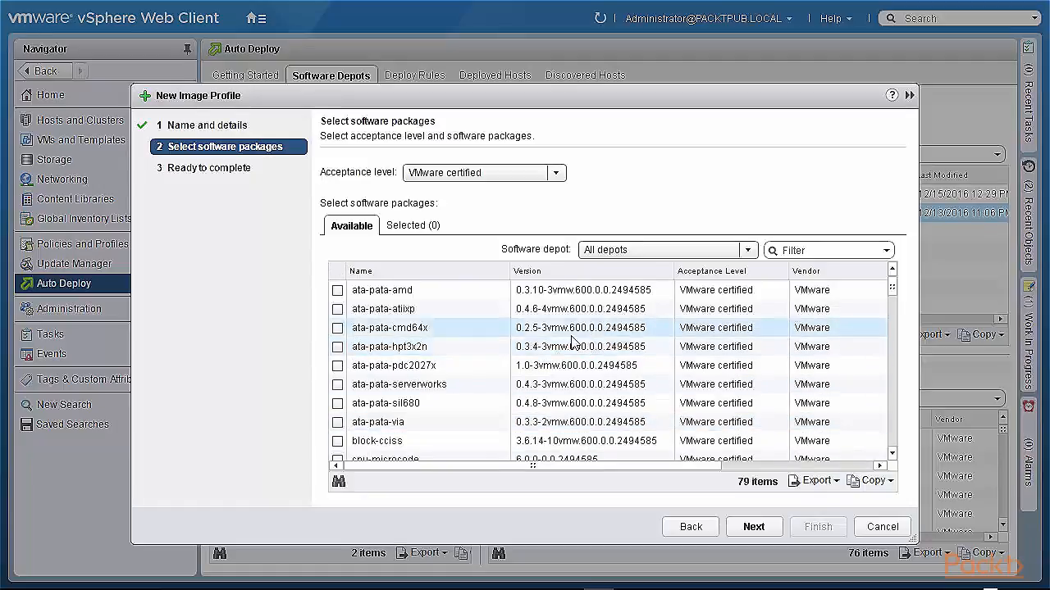
# - Select the eight packages from ata-pata-amd through ata-pata-via and try to continue
pyautogui.click(337, 291)
pyautogui.click(337, 309)
pyautogui.click(337, 328)
pyautogui.click(337, 347)
pyautogui.click(337, 366)
pyautogui.click(337, 385)
pyautogui.click(337, 404)
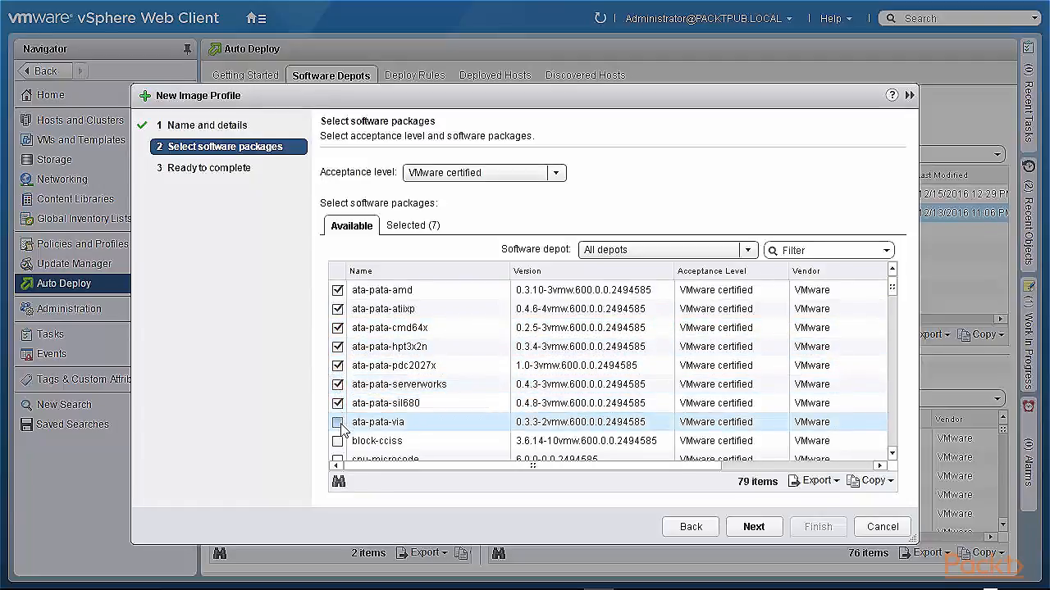
pyautogui.click(337, 422)
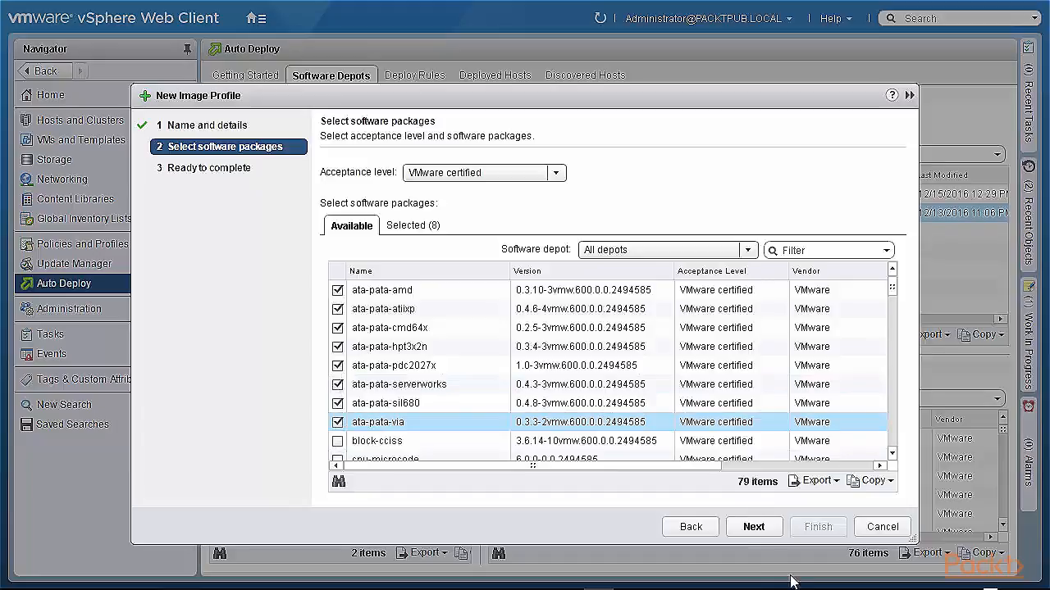
pyautogui.click(754, 529)
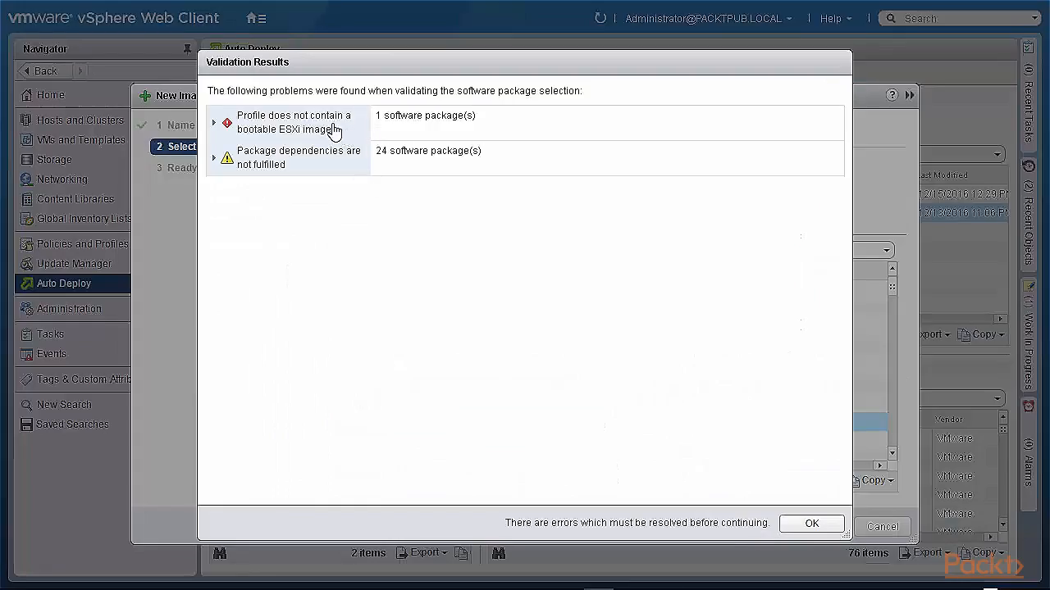
# - Expand the validation problems to read their details, then close the validation results
pyautogui.click(213, 123)
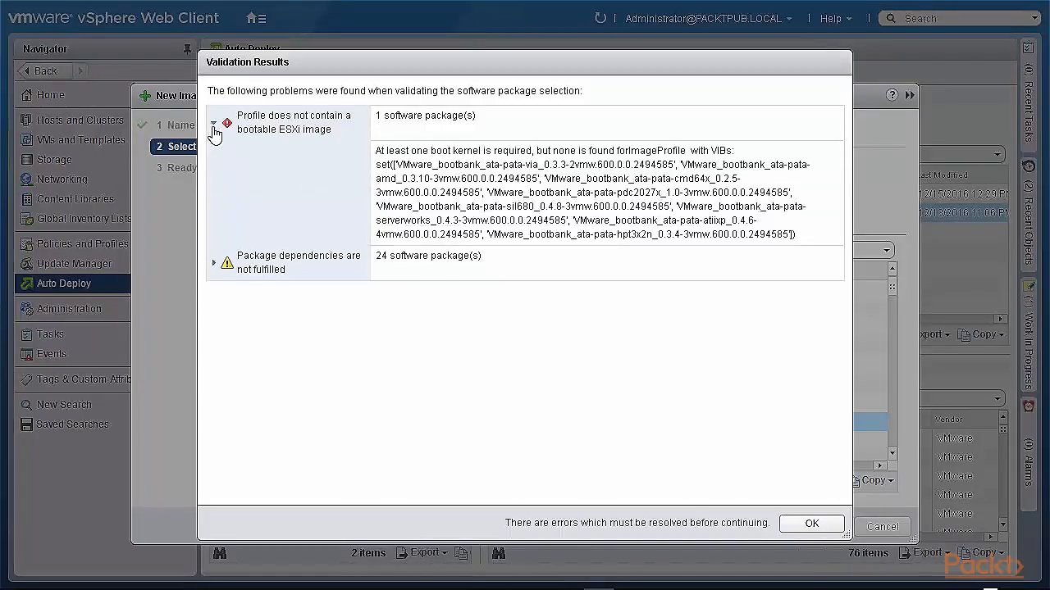
pyautogui.click(214, 264)
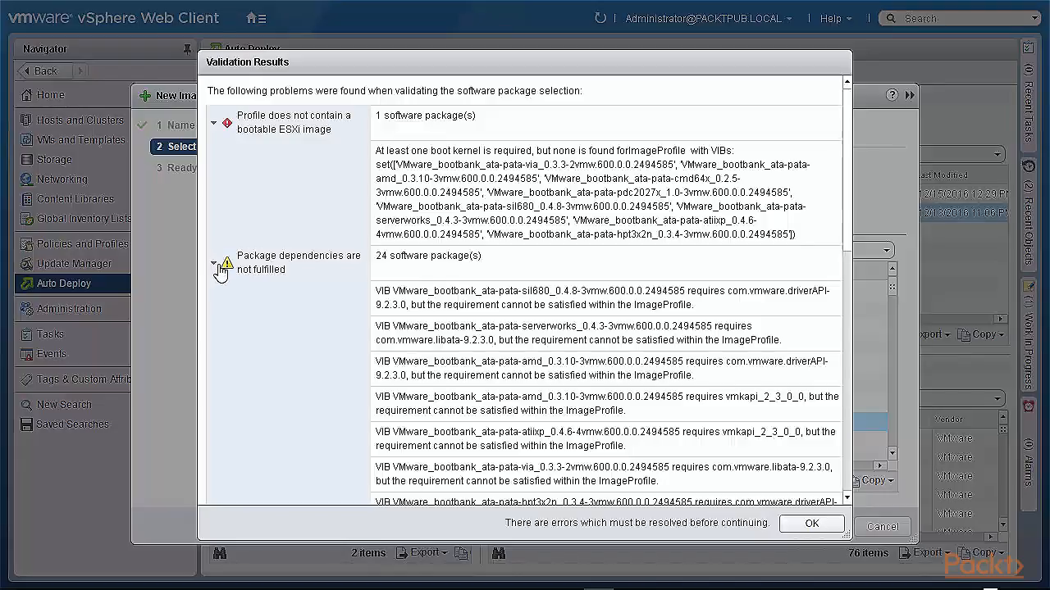
pyautogui.click(214, 263)
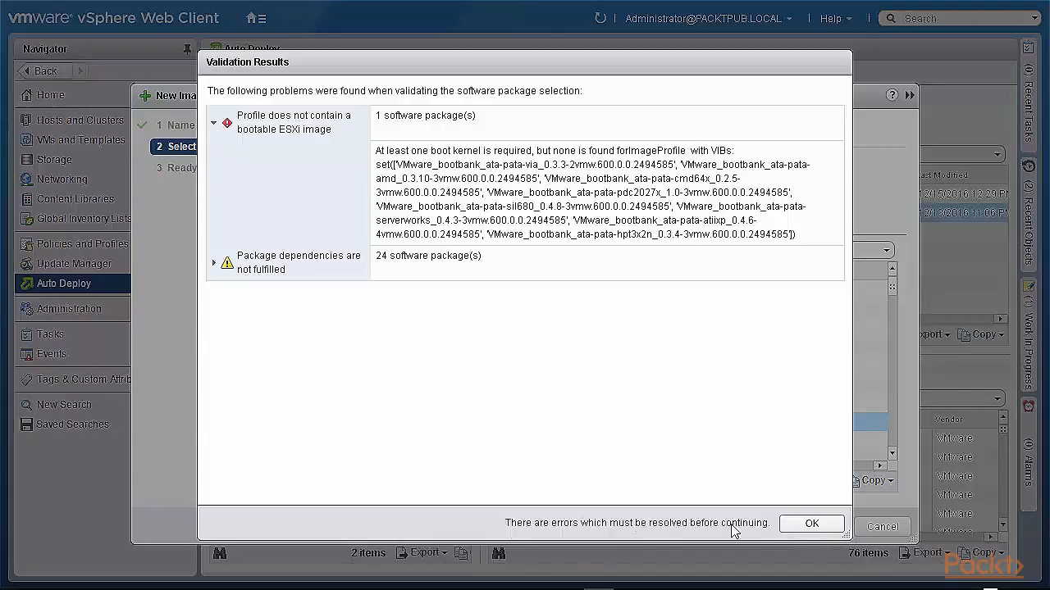
pyautogui.click(809, 524)
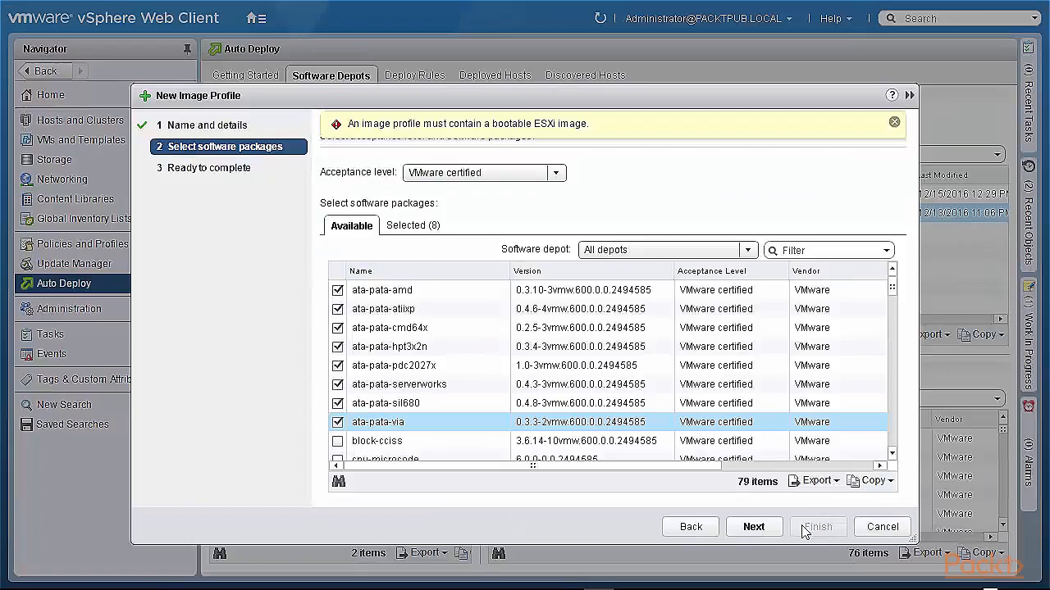
# - Scroll through the remaining available packages, then cancel the New Image Profile wizard
pyautogui.click(893, 454)
pyautogui.click(892, 454)
pyautogui.click(892, 454)
pyautogui.click(892, 454)
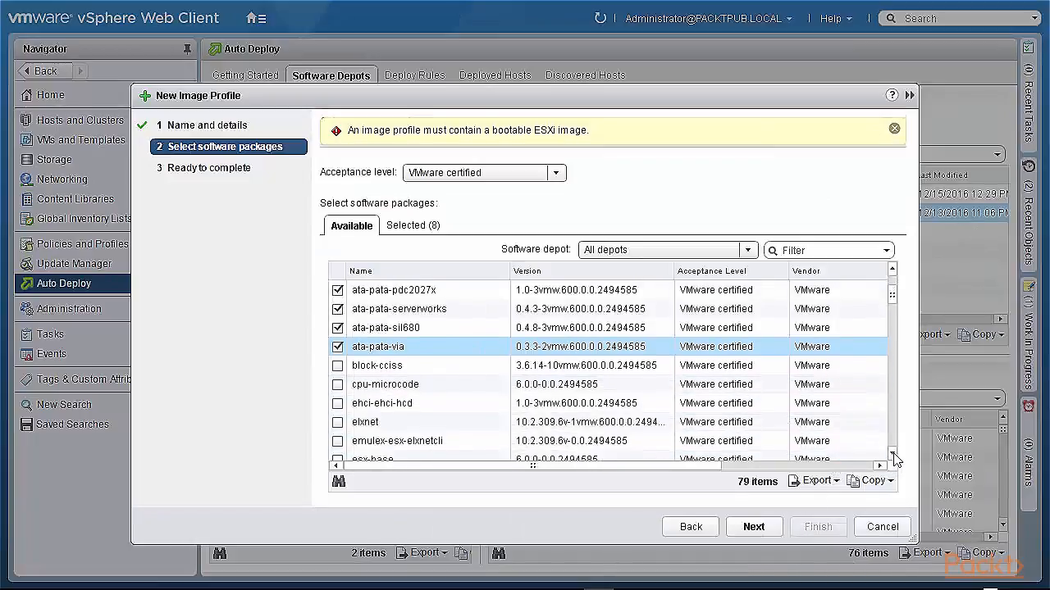
pyautogui.click(893, 454)
pyautogui.click(893, 455)
pyautogui.click(894, 454)
pyautogui.click(894, 454)
pyautogui.click(895, 454)
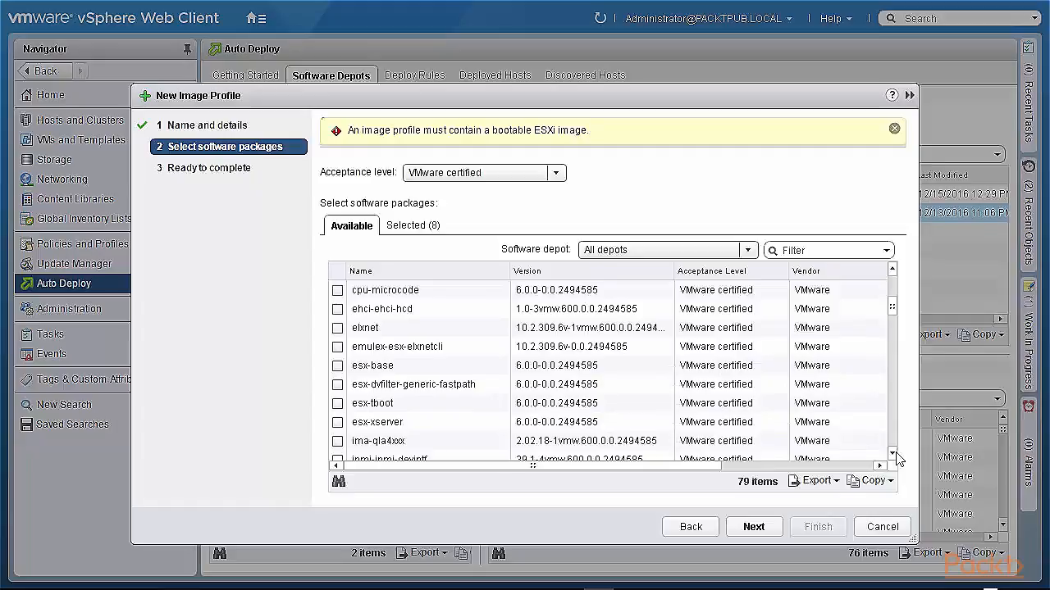
pyautogui.click(893, 455)
pyautogui.click(893, 454)
pyautogui.click(893, 454)
pyautogui.click(893, 455)
pyautogui.click(893, 455)
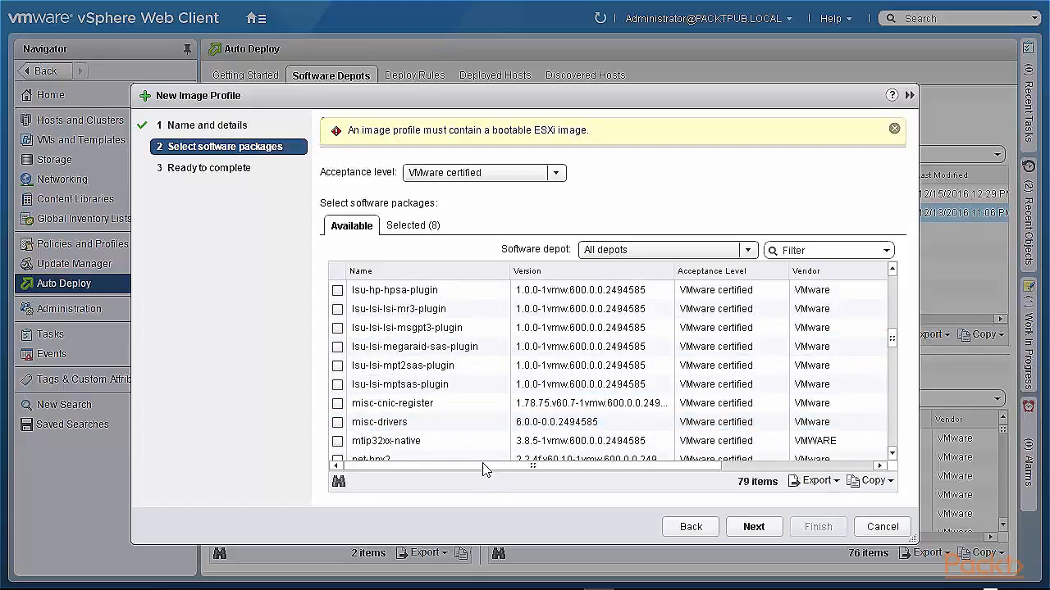
pyautogui.click(883, 529)
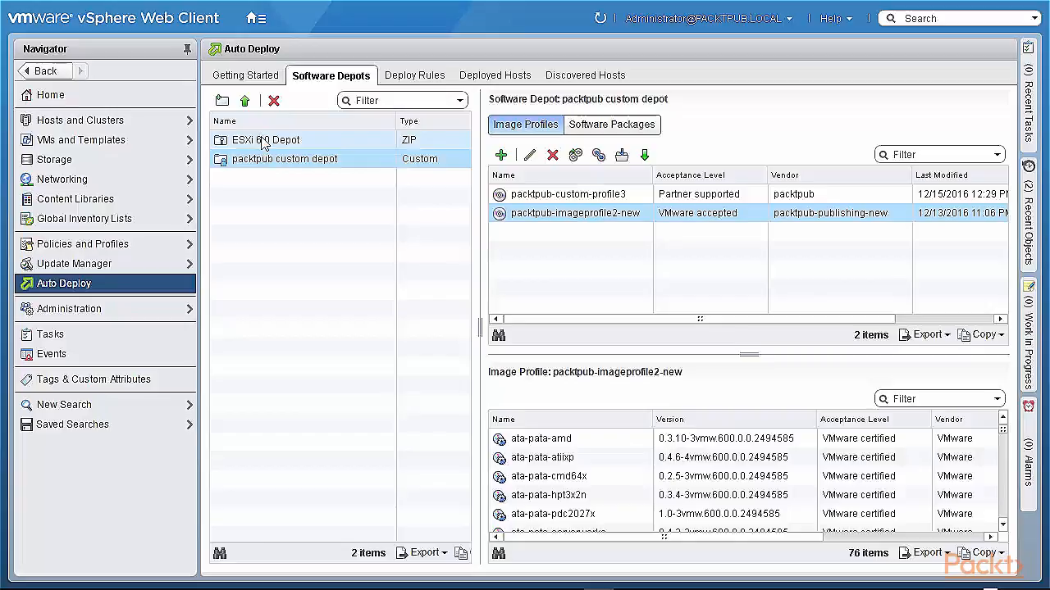
# - Add a custom software depot named packtpub-local-depot
pyautogui.click(222, 102)
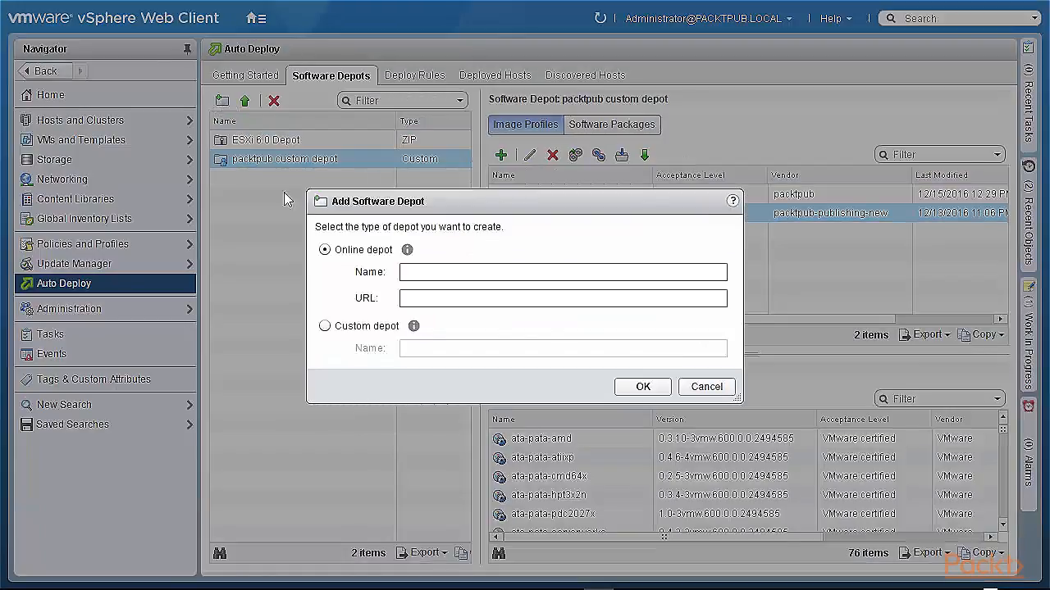
pyautogui.click(325, 327)
pyautogui.click(454, 349)
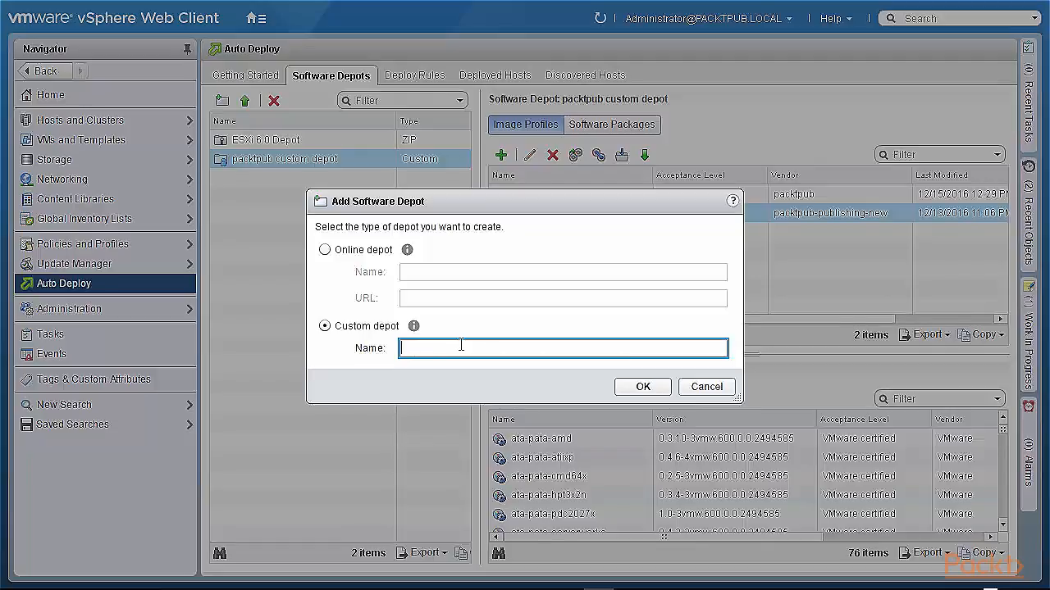
pyautogui.write('packtpub-local-depot')
pyautogui.click(643, 388)
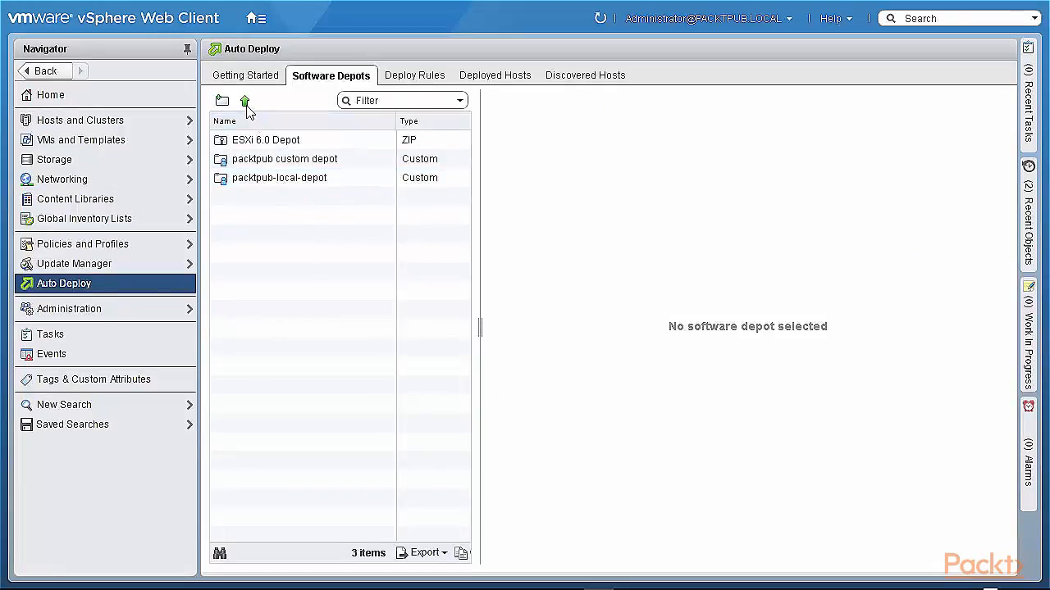
# - Import the VMware-ESXi-6.5.0-4564106-depot ZIP file as a new software depot named ESXi 6.5 Depot
pyautogui.click(250, 182)
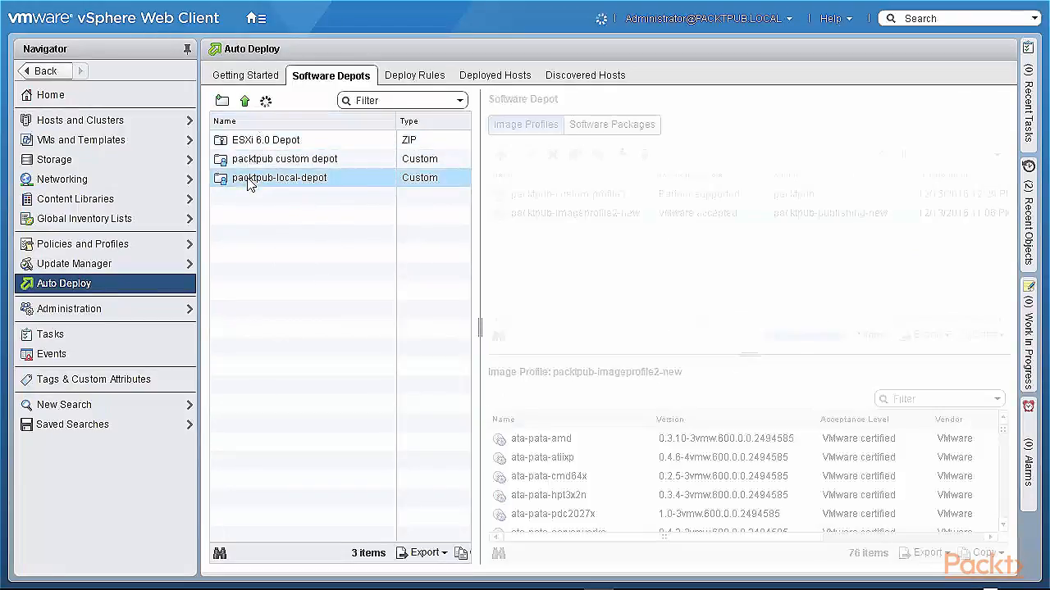
pyautogui.click(245, 102)
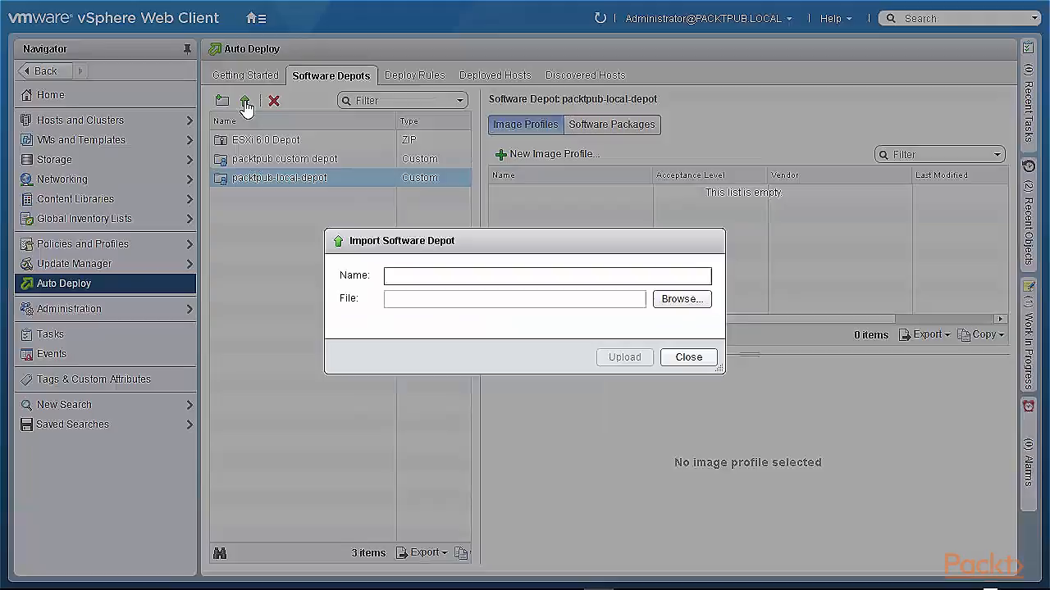
pyautogui.click(472, 275)
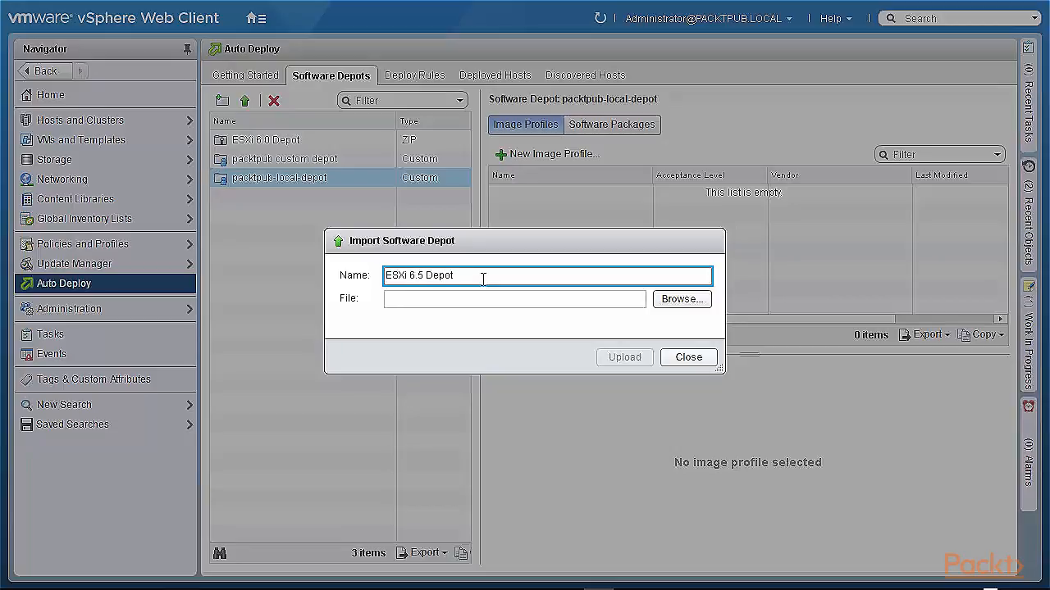
pyautogui.click(682, 300)
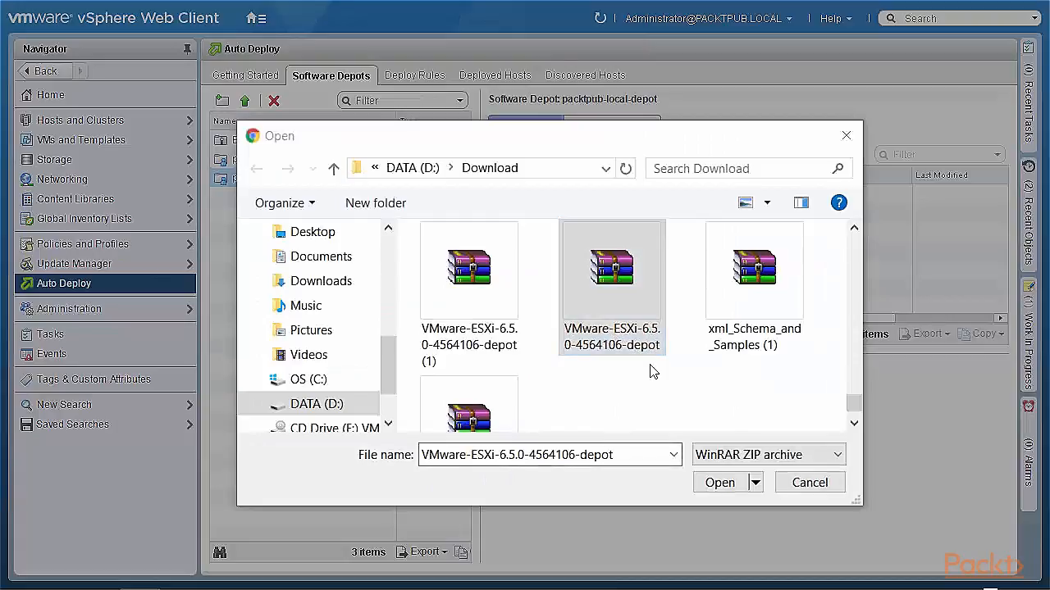
pyautogui.click(724, 484)
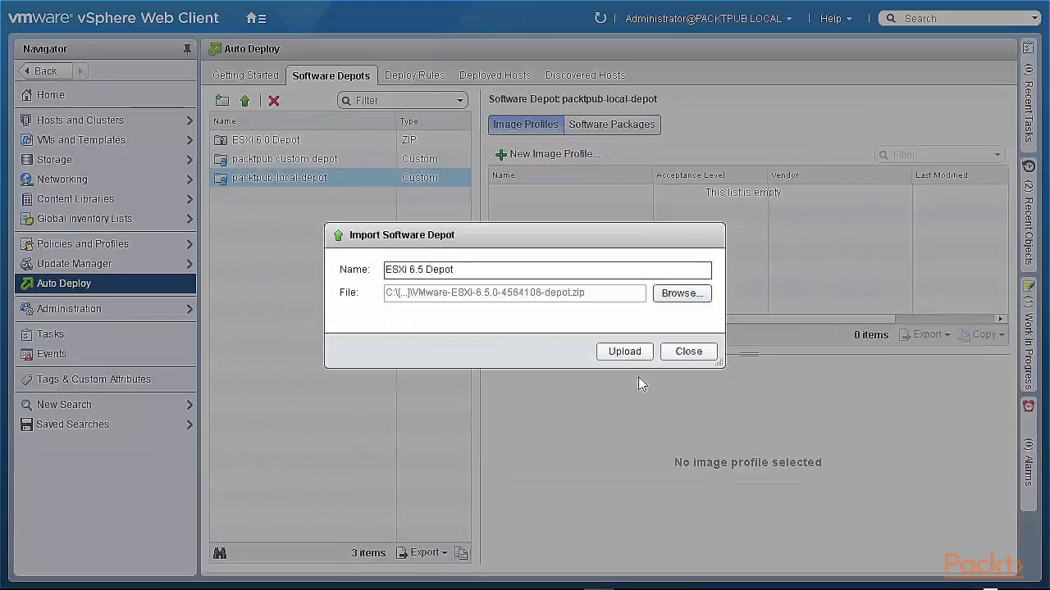
pyautogui.click(629, 353)
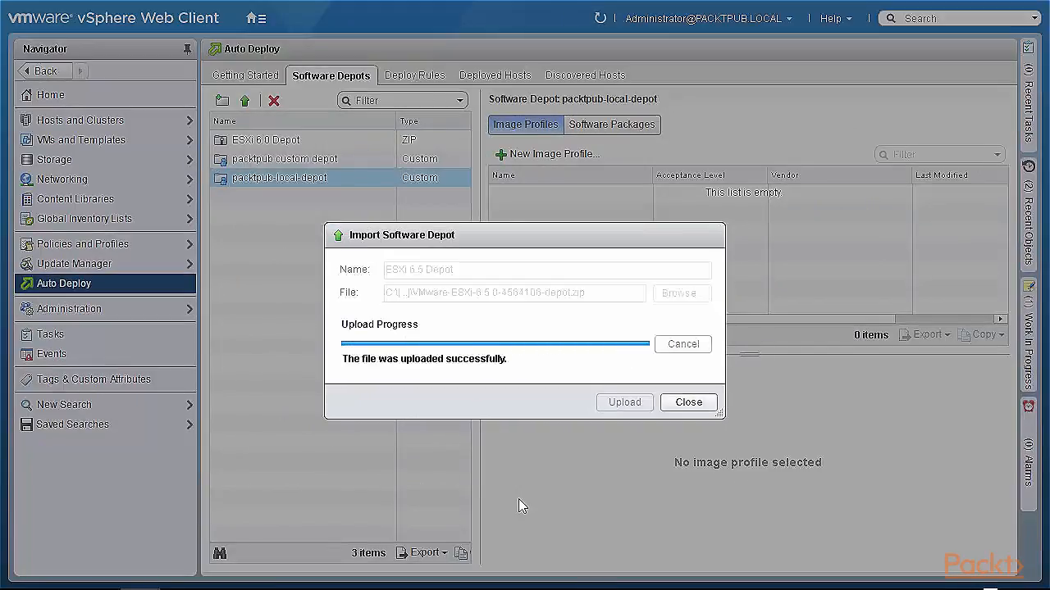
pyautogui.click(692, 402)
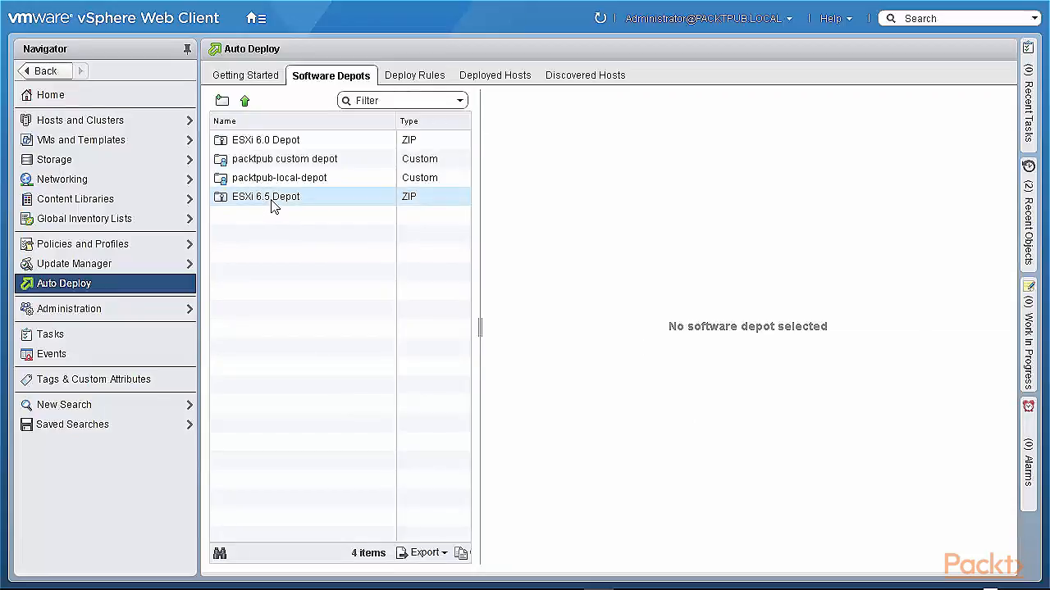
# - Examine the image profiles and software packages of the ESXi 6.5 Depot
pyautogui.click(274, 206)
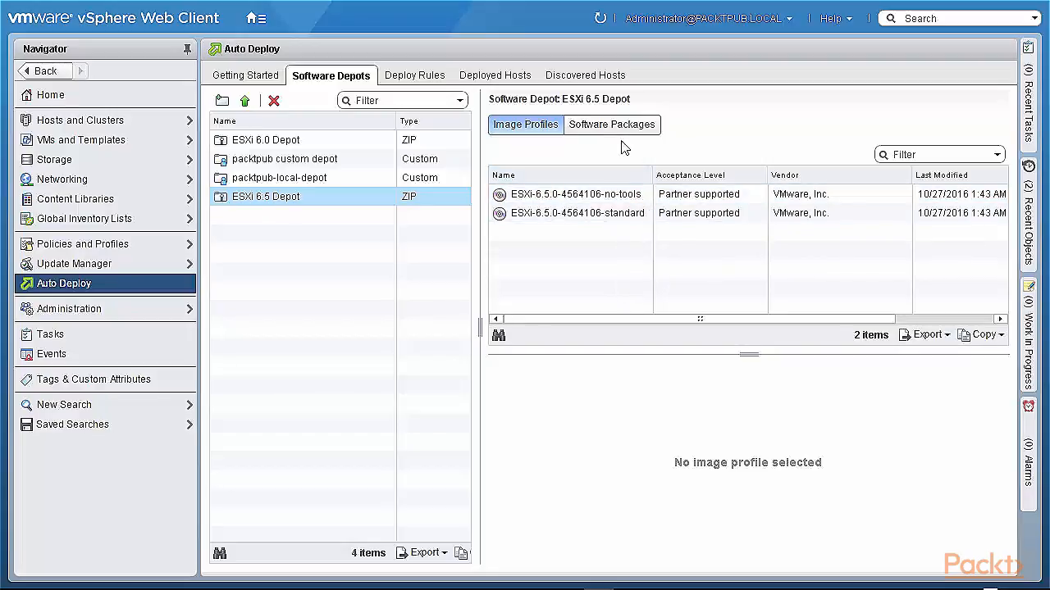
pyautogui.click(605, 128)
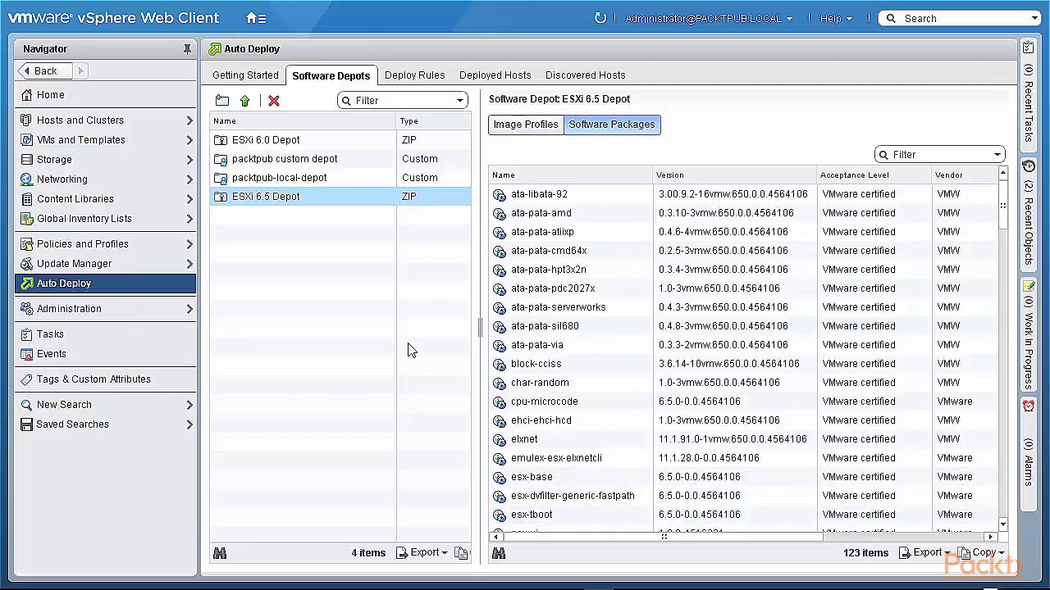
pyautogui.click(244, 100)
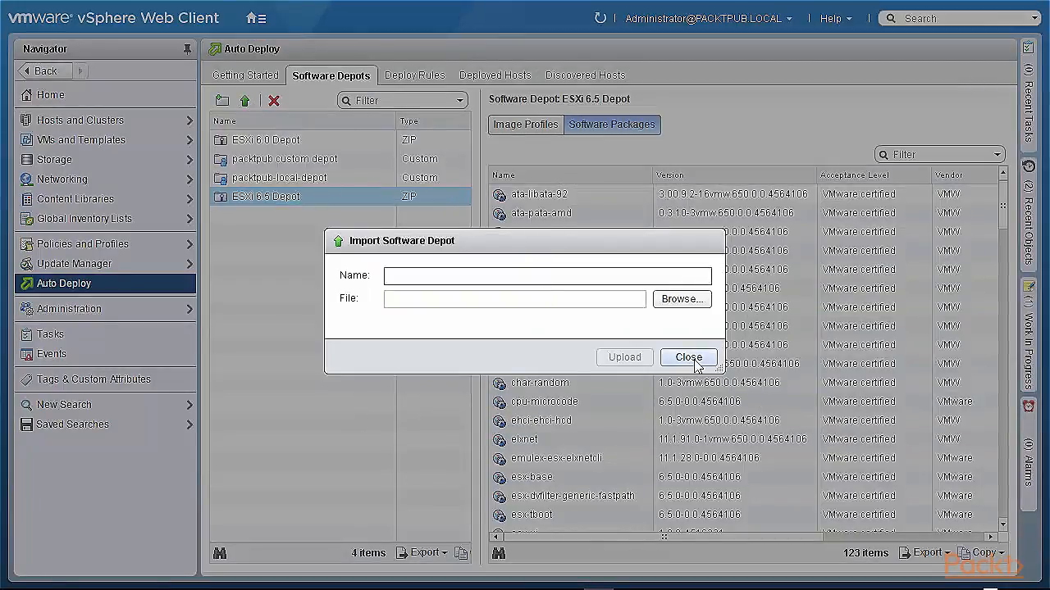
pyautogui.click(694, 361)
pyautogui.click(220, 101)
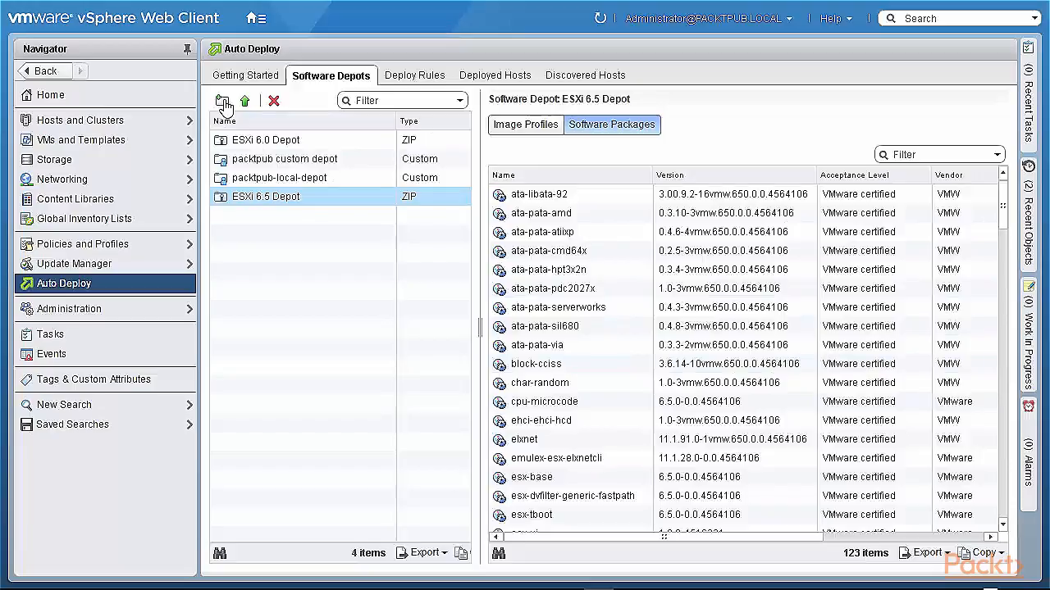
pyautogui.click(707, 387)
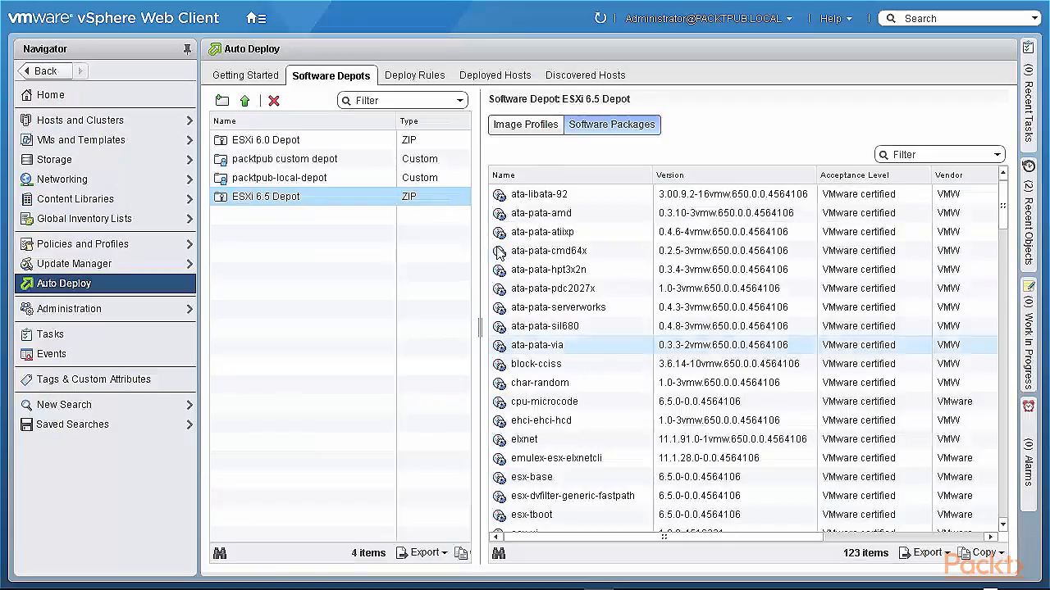
# - Deactivate the packtpub-rule deploy rule through the rule activation wizard
pyautogui.click(415, 76)
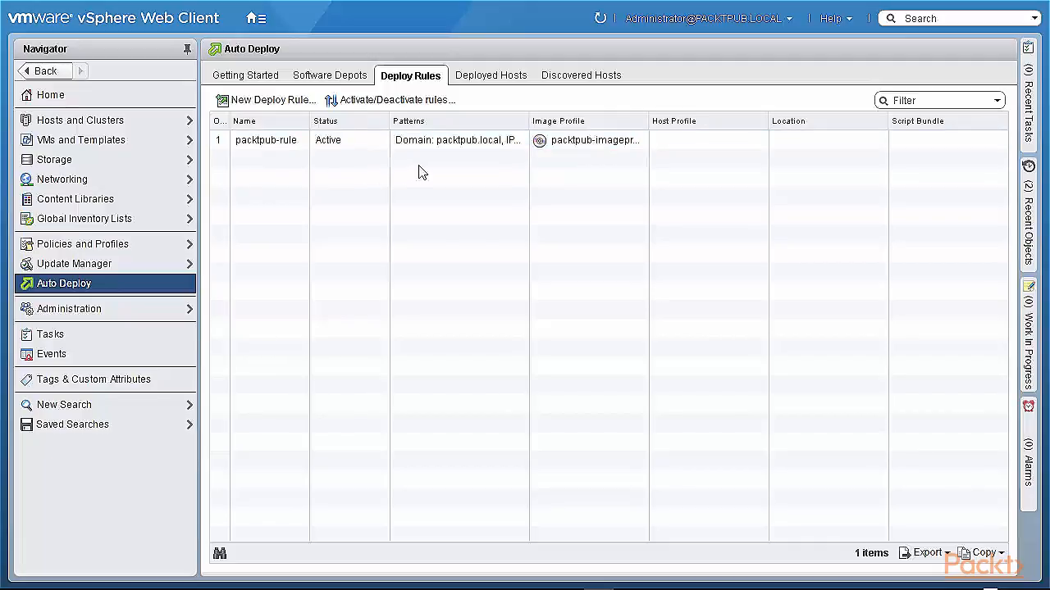
pyautogui.click(298, 147)
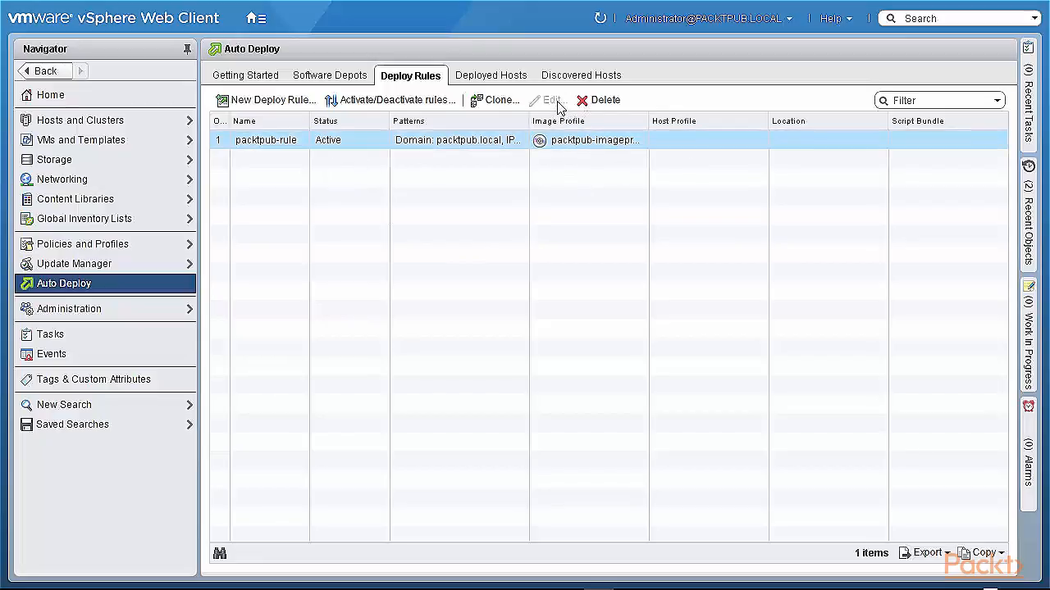
pyautogui.click(379, 107)
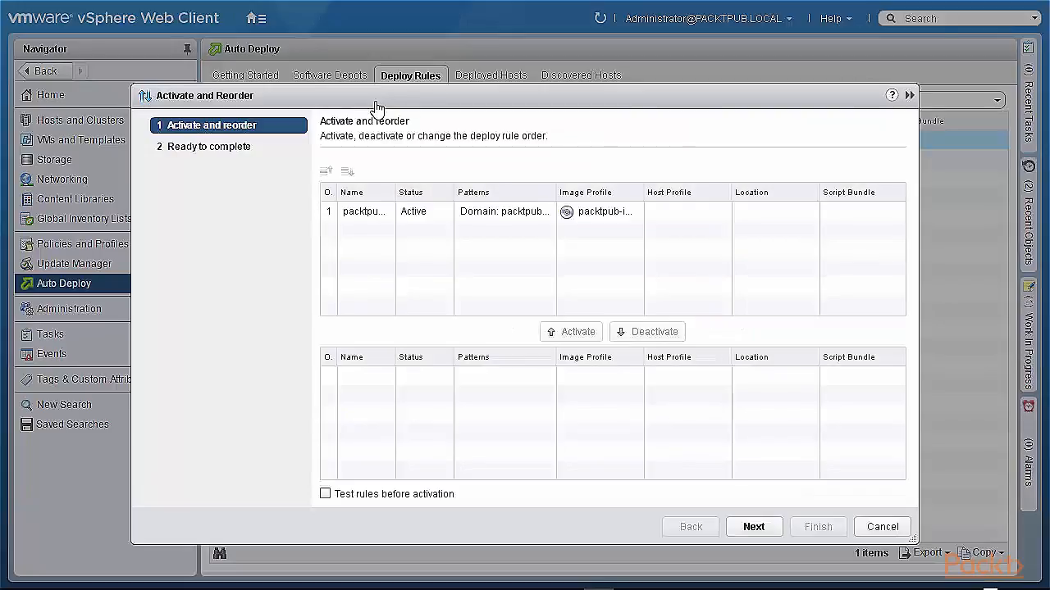
pyautogui.click(412, 213)
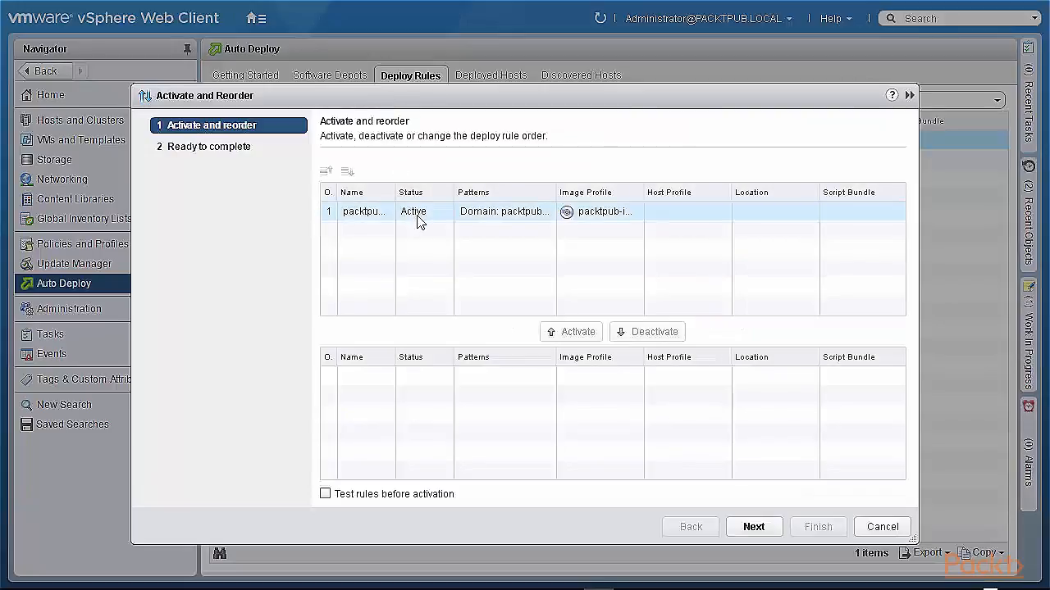
pyautogui.click(645, 332)
pyautogui.click(752, 533)
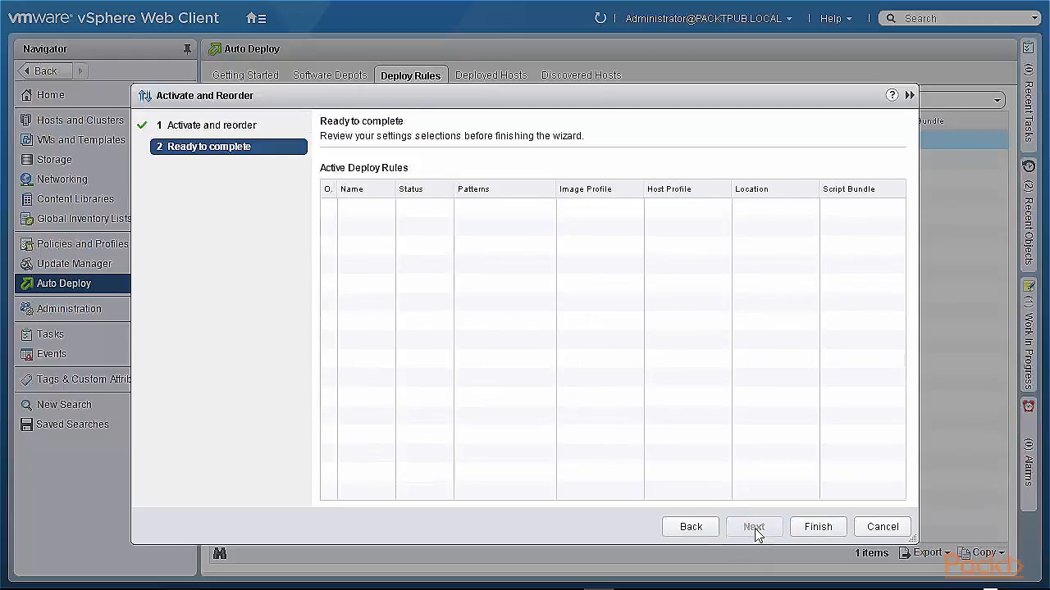
pyautogui.click(823, 534)
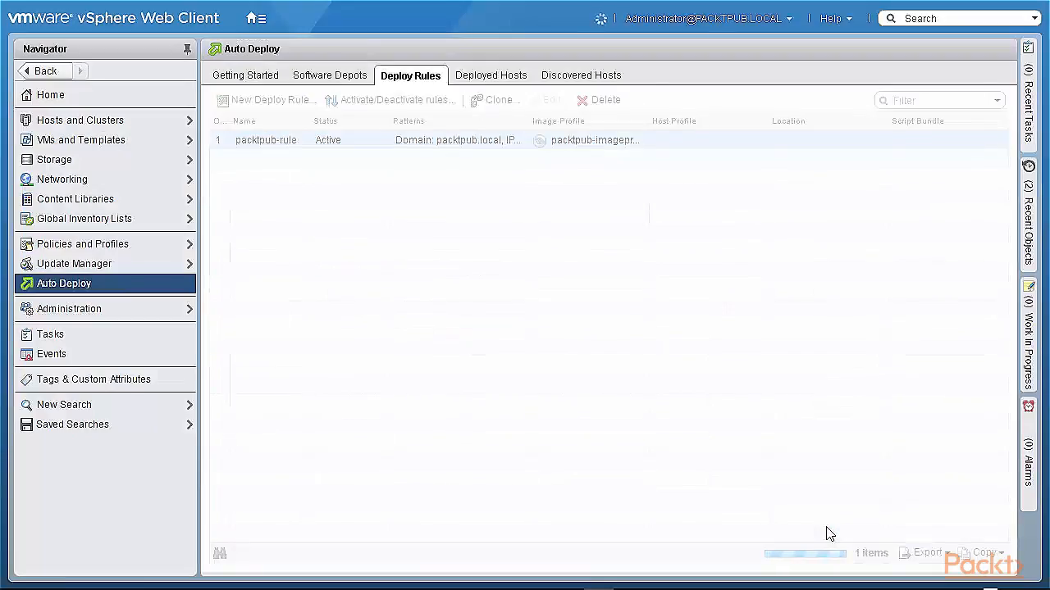
# - Edit the deploy rule and rename it packtpub-rule-new
pyautogui.click(326, 141)
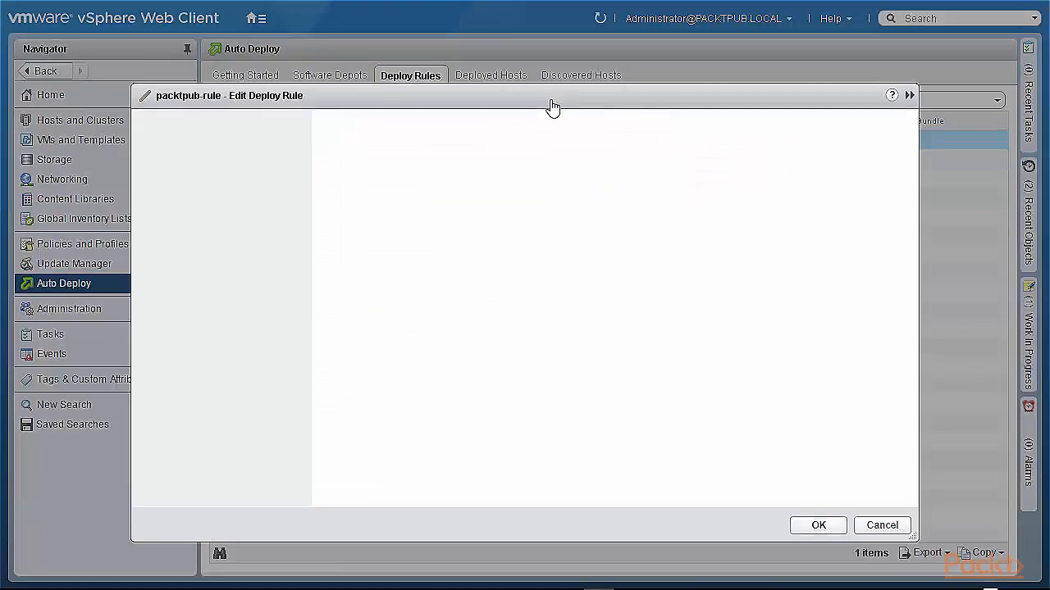
pyautogui.click(449, 176)
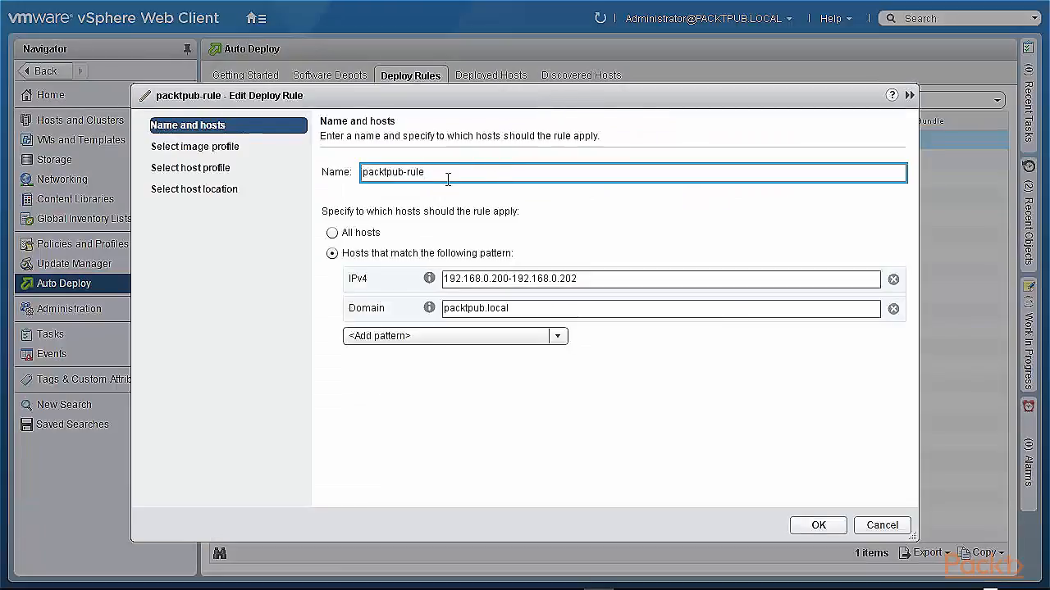
pyautogui.write('-new')
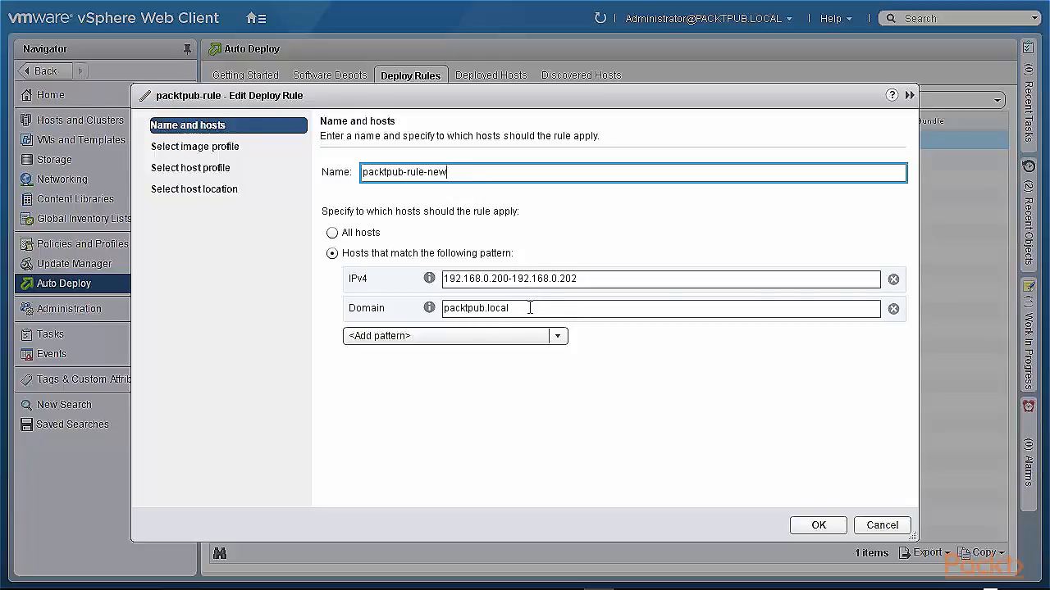
# - Remove the rule's Domain host pattern, keeping only the IPv4 range, and save the deploy rule
pyautogui.click(557, 336)
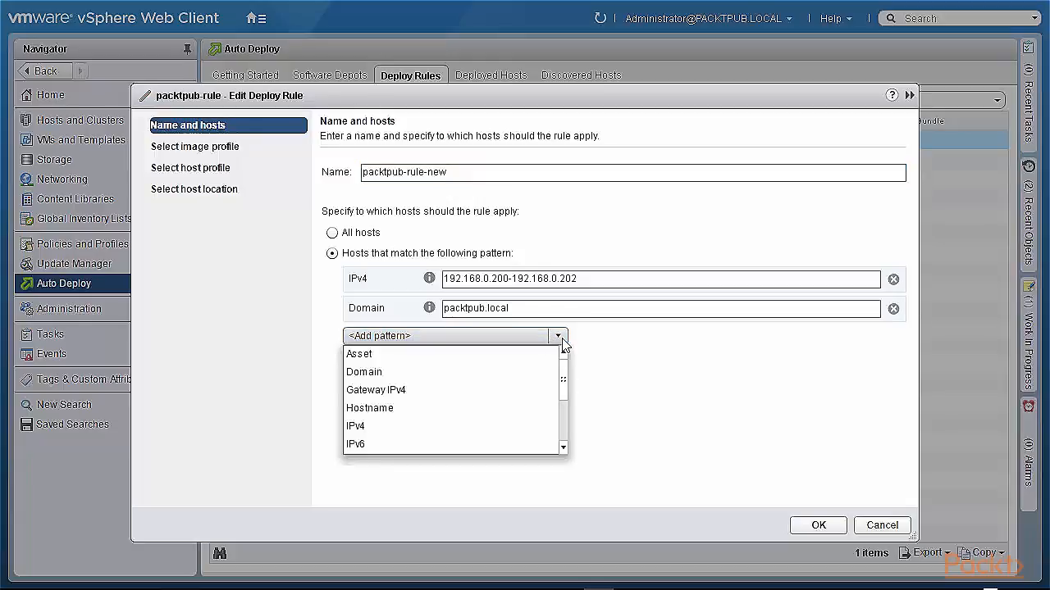
pyautogui.moveTo(564, 380)
pyautogui.mouseDown()
pyautogui.moveTo(565, 443)
pyautogui.moveTo(563, 366)
pyautogui.mouseUp()
pyautogui.moveTo(565, 379); pyautogui.dragTo(565, 436)
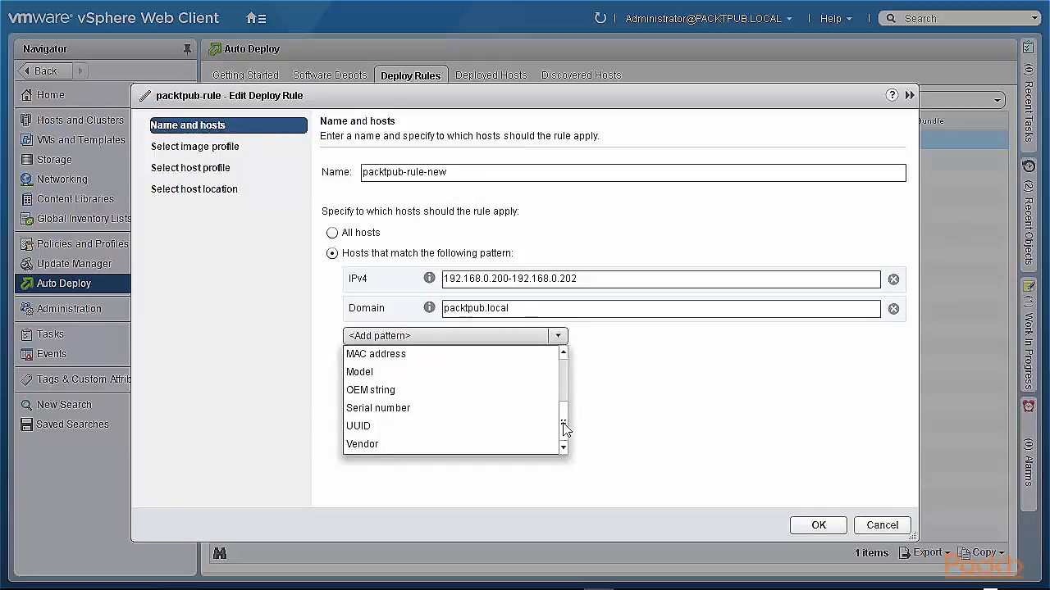
pyautogui.moveTo(565, 435); pyautogui.dragTo(571, 409)
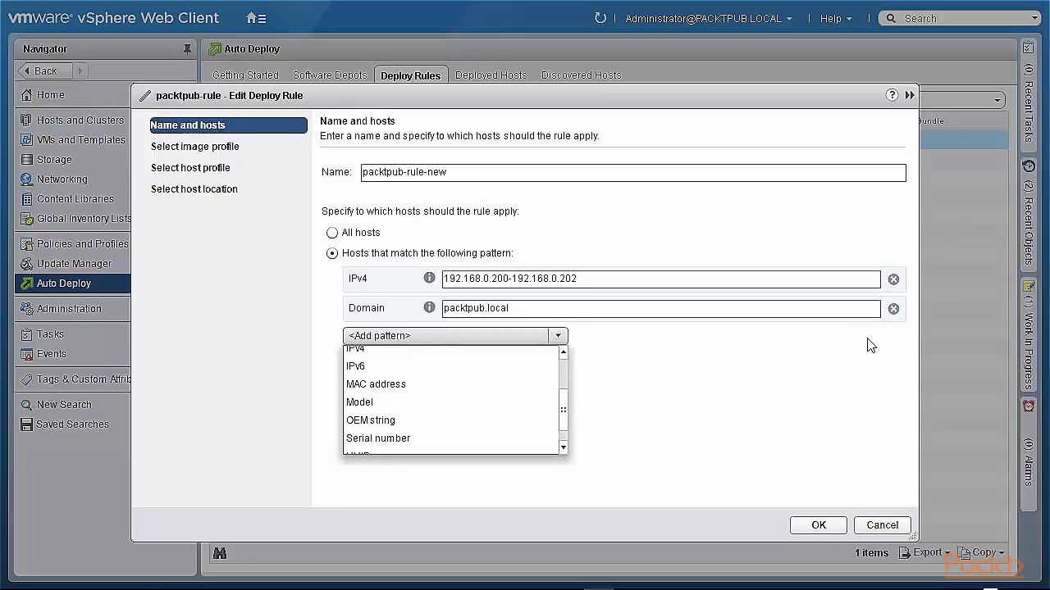
pyautogui.click(893, 311)
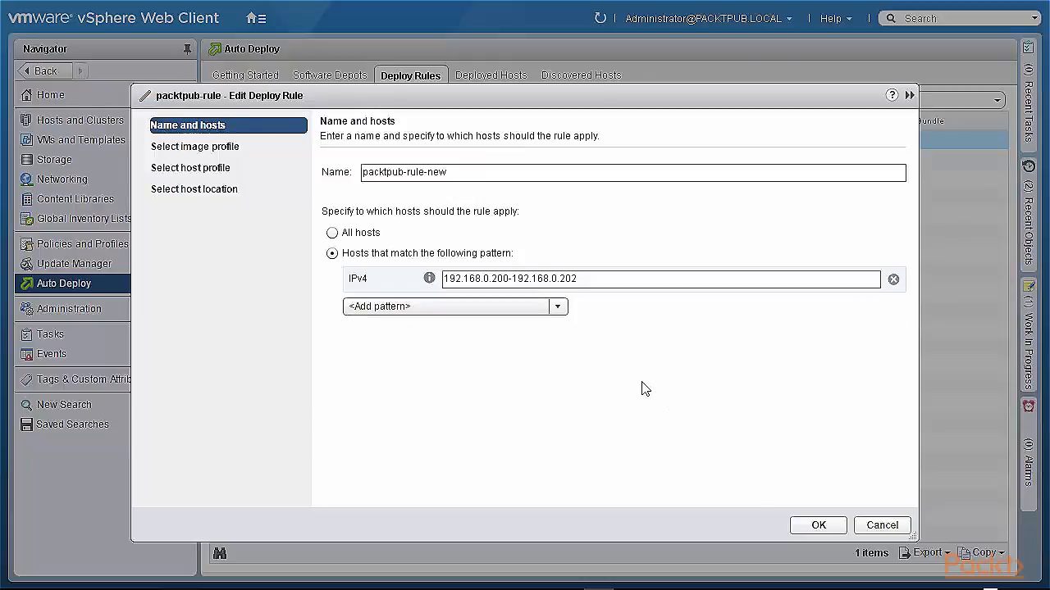
pyautogui.click(810, 531)
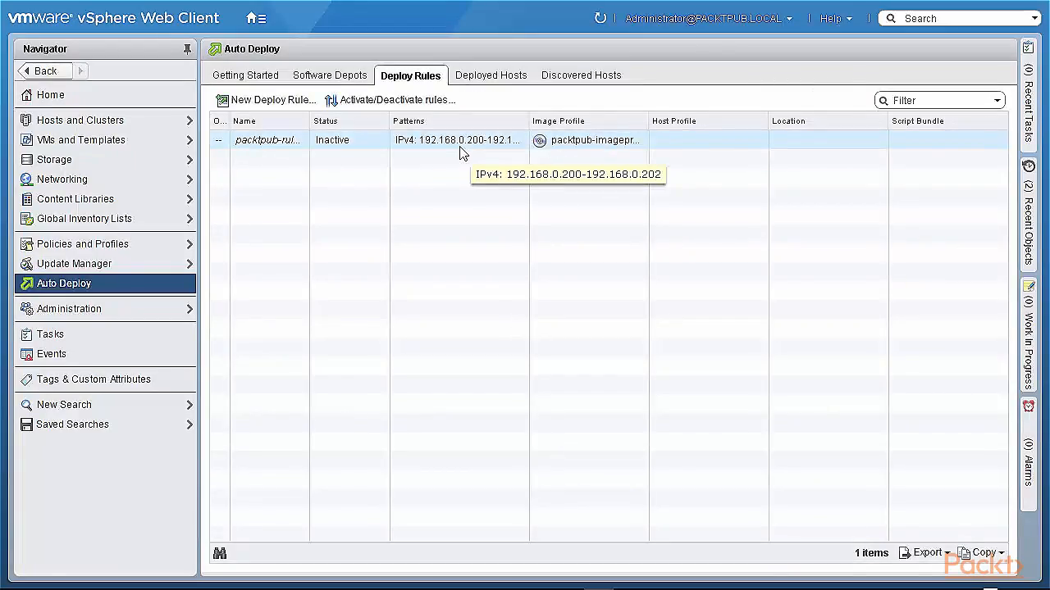
# - Reactivate the packtpub-rule-new deploy rule through the rule activation wizard
pyautogui.click(418, 105)
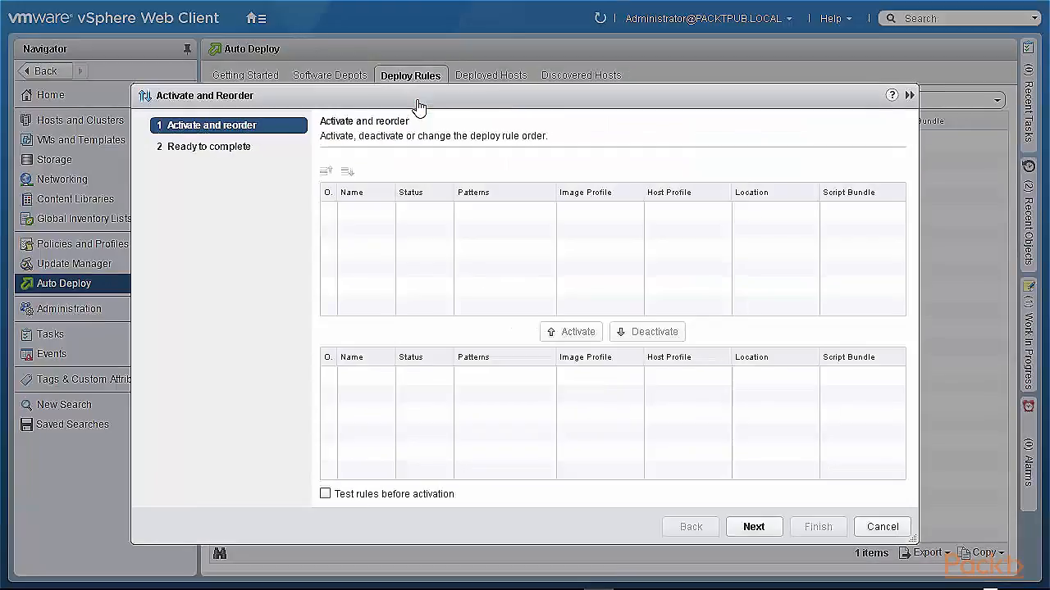
pyautogui.click(474, 375)
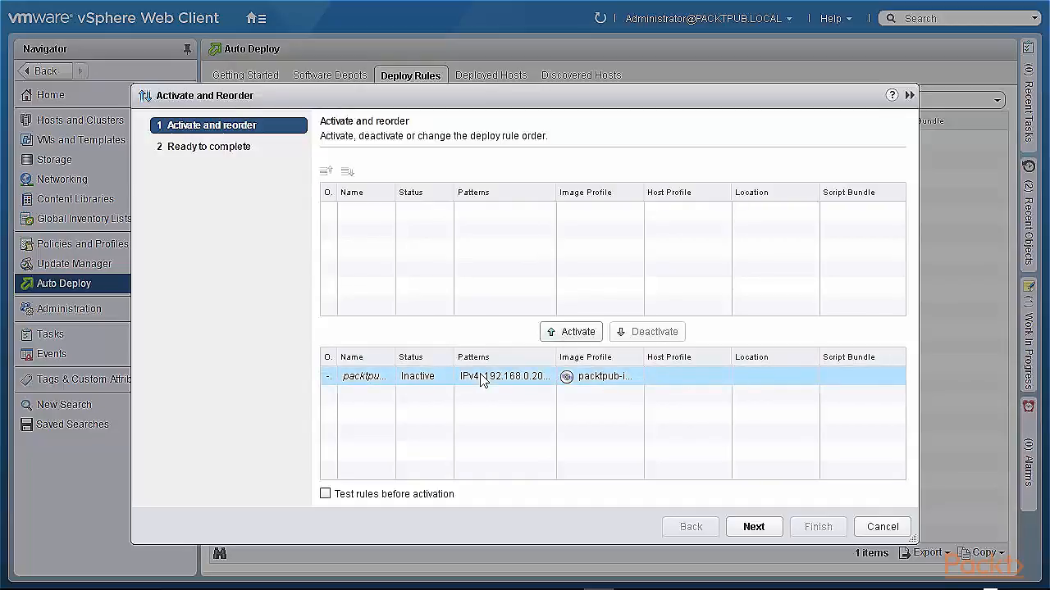
pyautogui.click(578, 332)
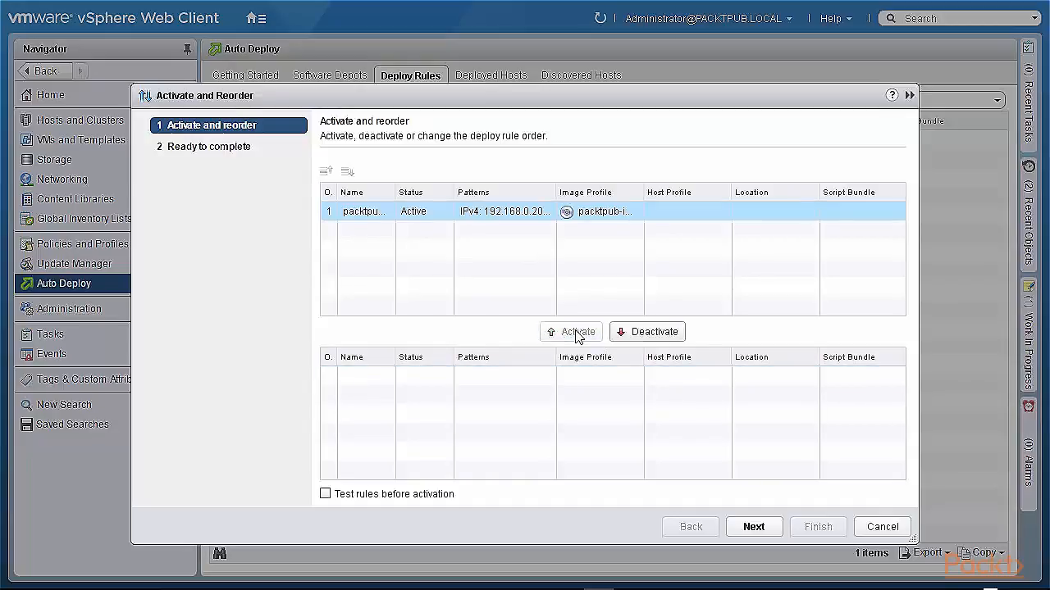
pyautogui.click(752, 527)
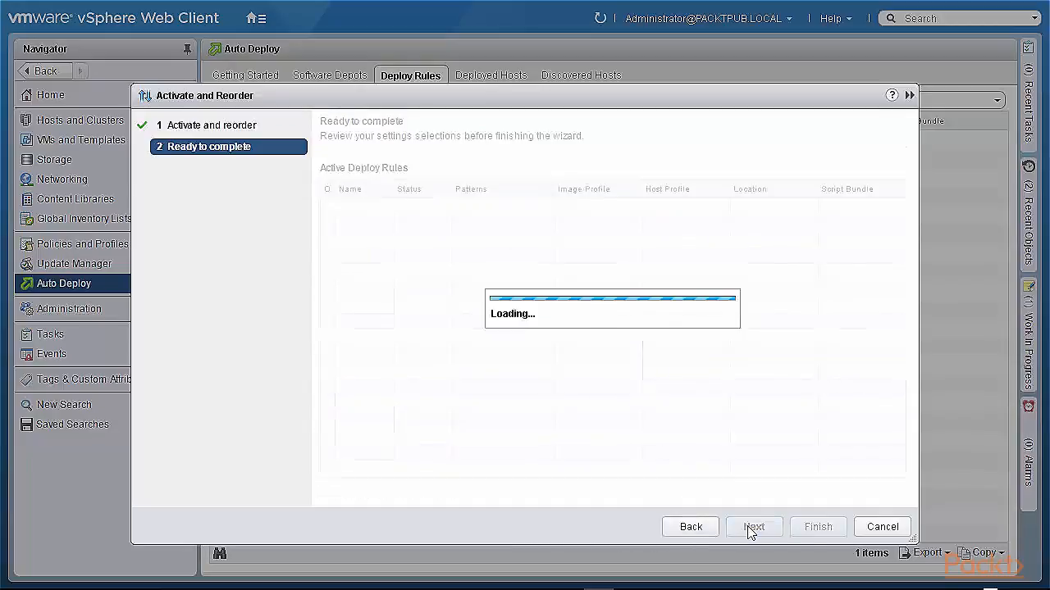
pyautogui.click(813, 531)
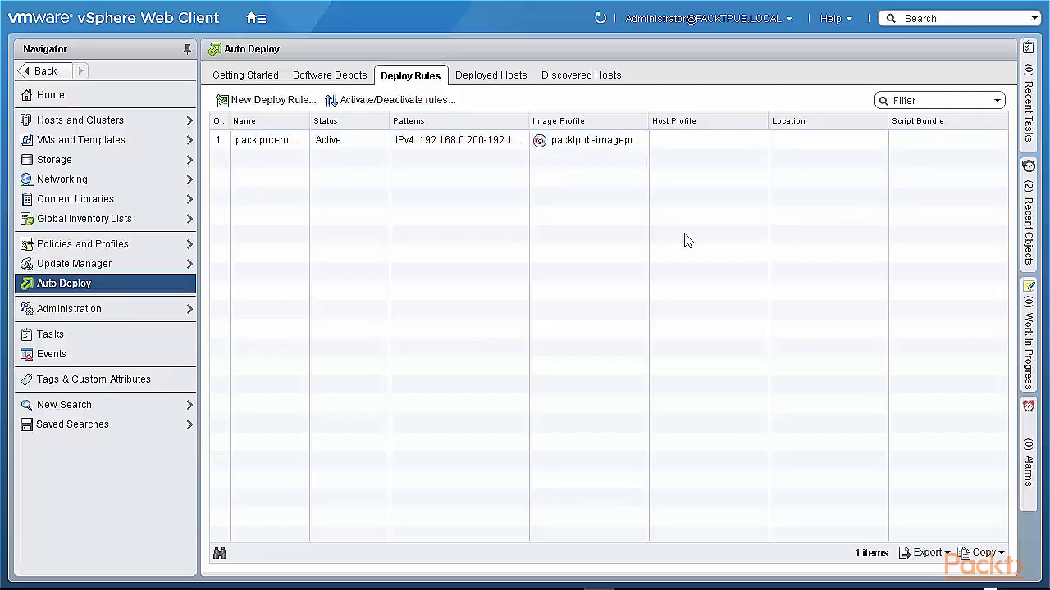
# - Start a new deploy rule named packtpub-rule2 that applies to all hosts
pyautogui.click(289, 100)
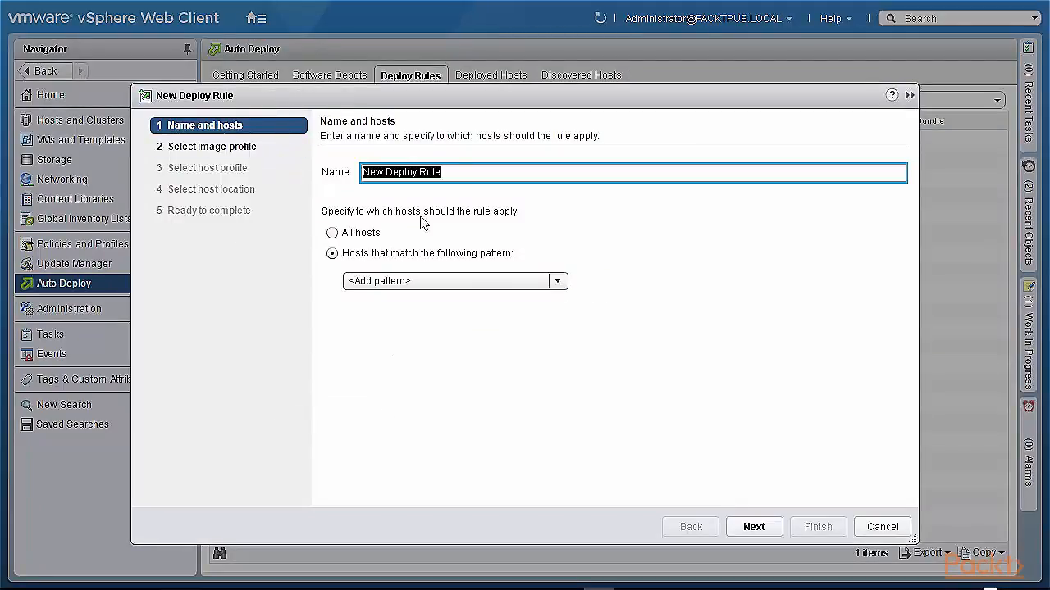
pyautogui.write('packtpub-rule2')
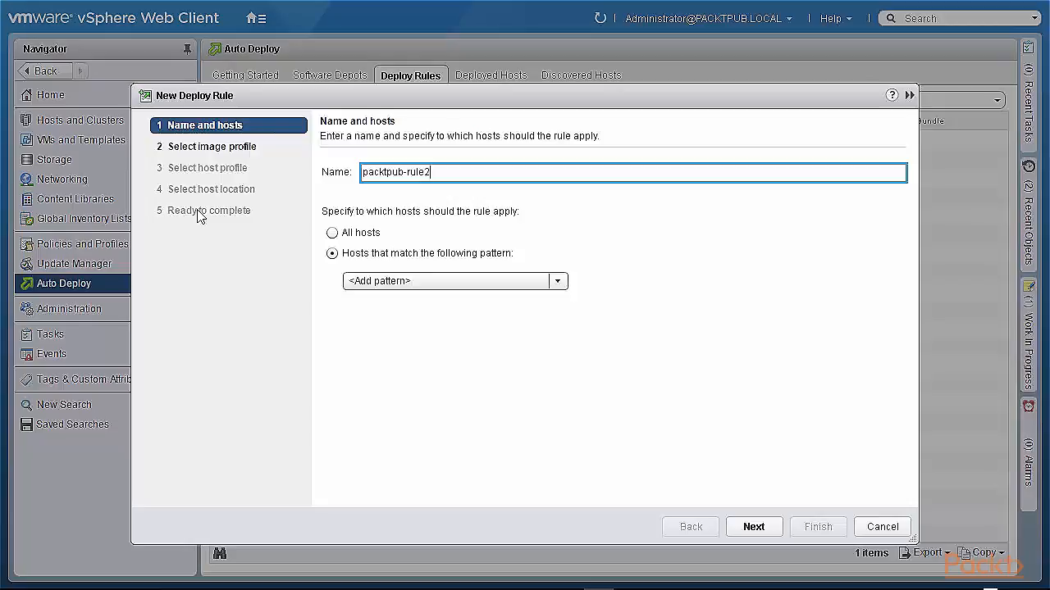
pyautogui.click(332, 232)
pyautogui.click(751, 527)
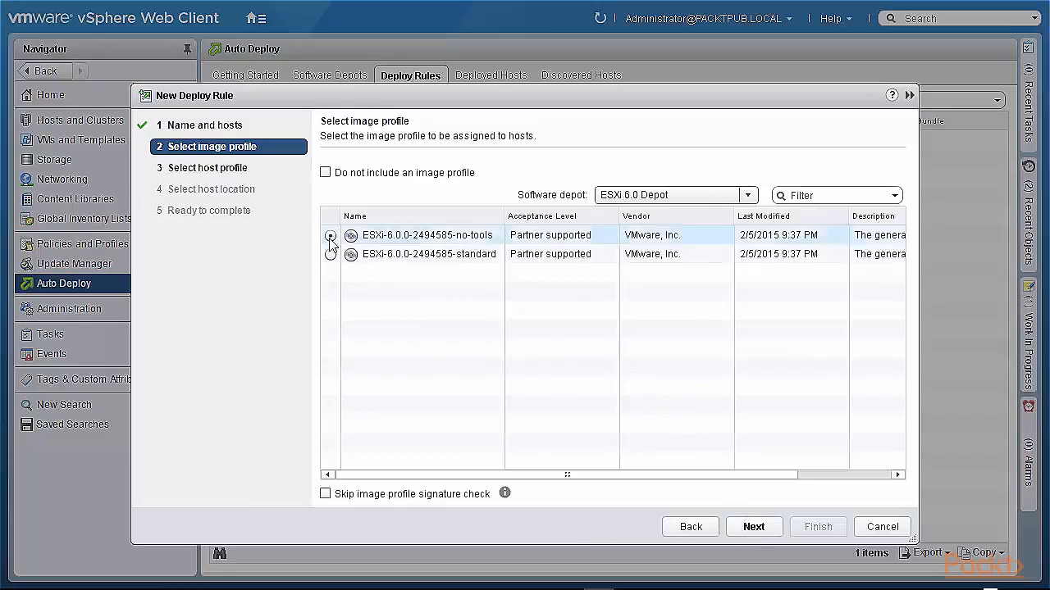
# - Assign the ESXi-6.0.0-2494585-standard image profile from the ESXi 6.0 Depot to the new rule
pyautogui.click(331, 254)
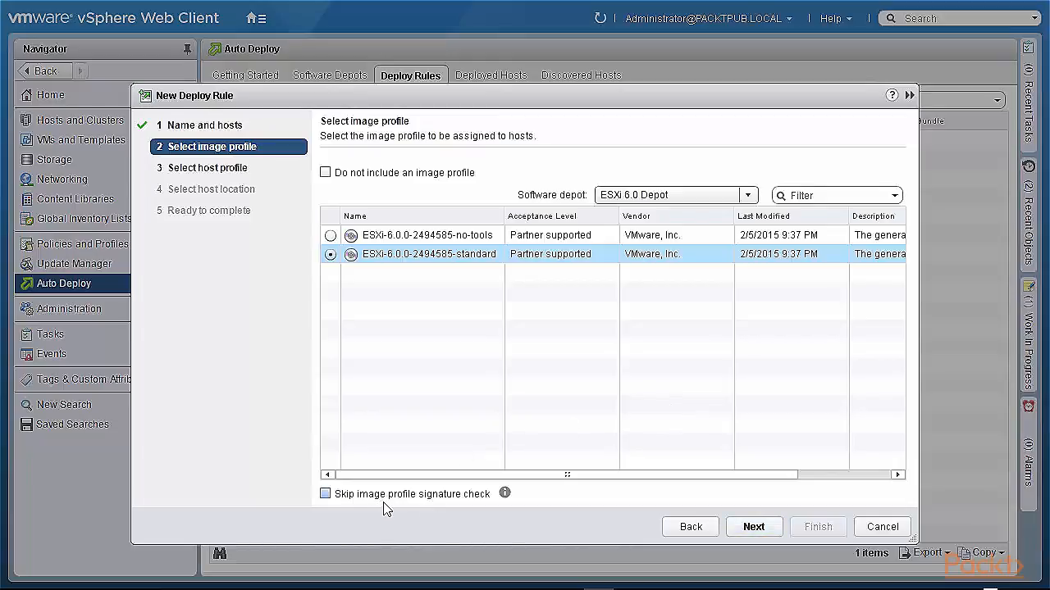
pyautogui.moveTo(505, 493)
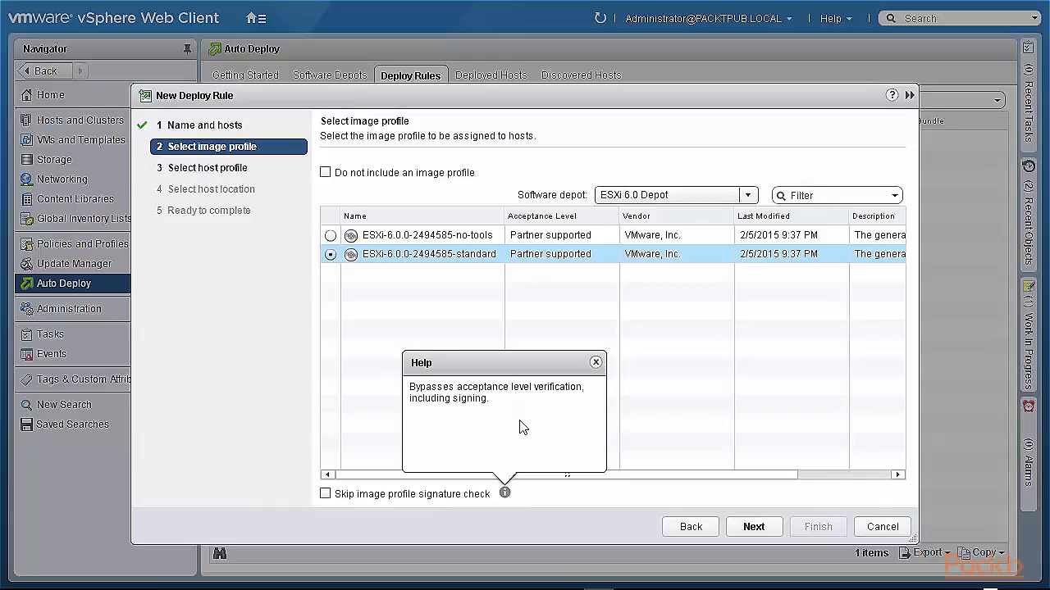
pyautogui.click(596, 362)
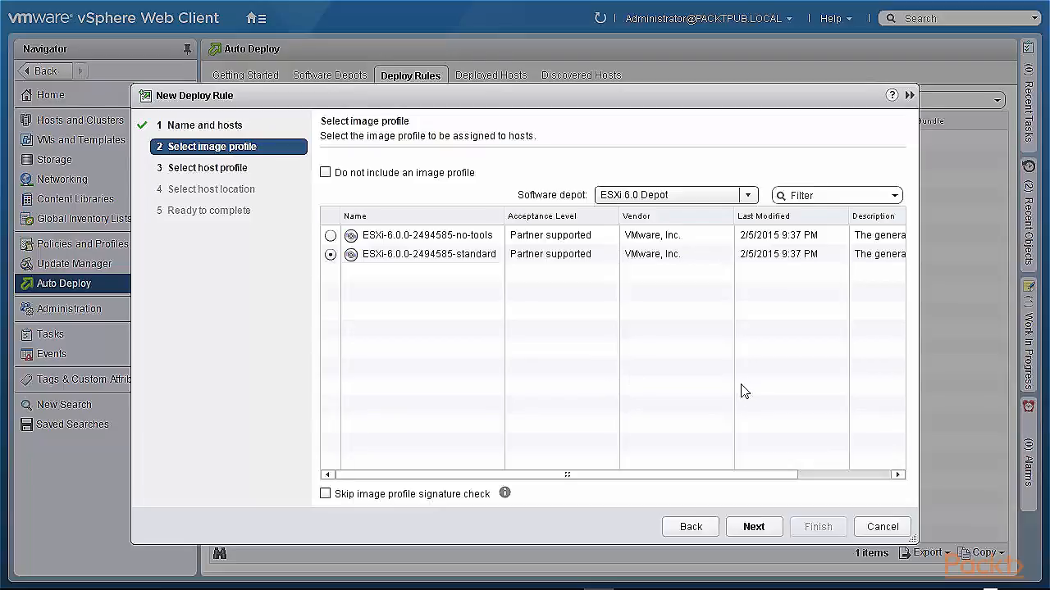
pyautogui.click(754, 527)
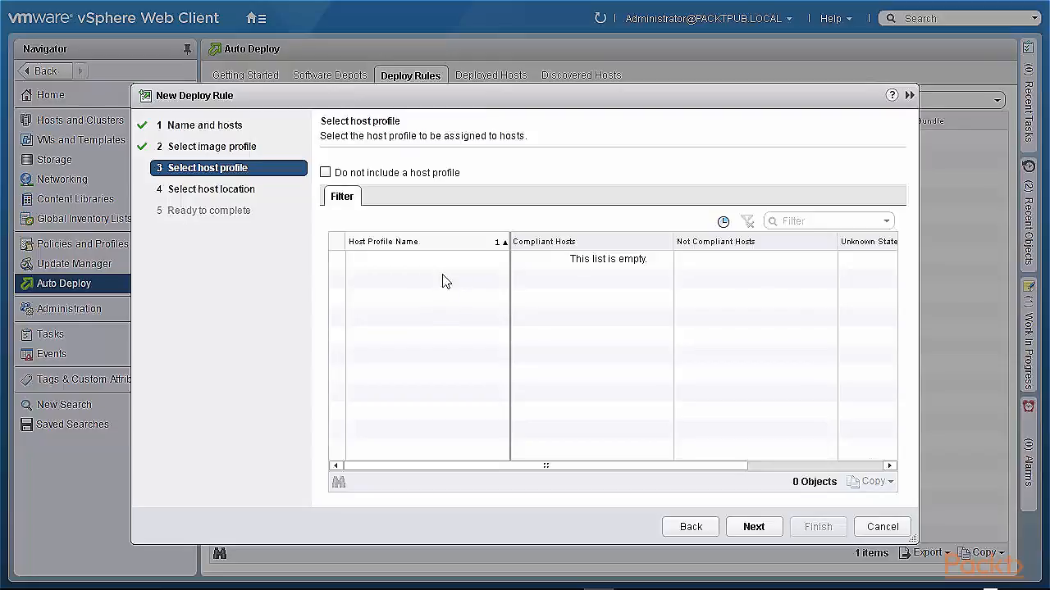
# - Exclude a host profile and a host location, and finish creating the deploy rule
pyautogui.click(327, 174)
pyautogui.click(756, 528)
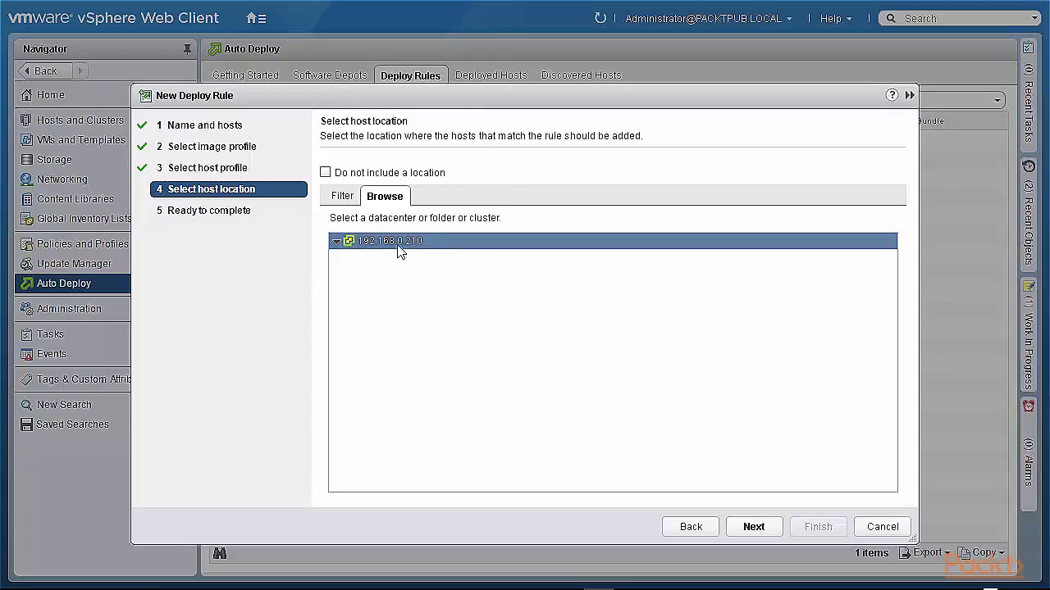
pyautogui.click(326, 172)
pyautogui.click(742, 537)
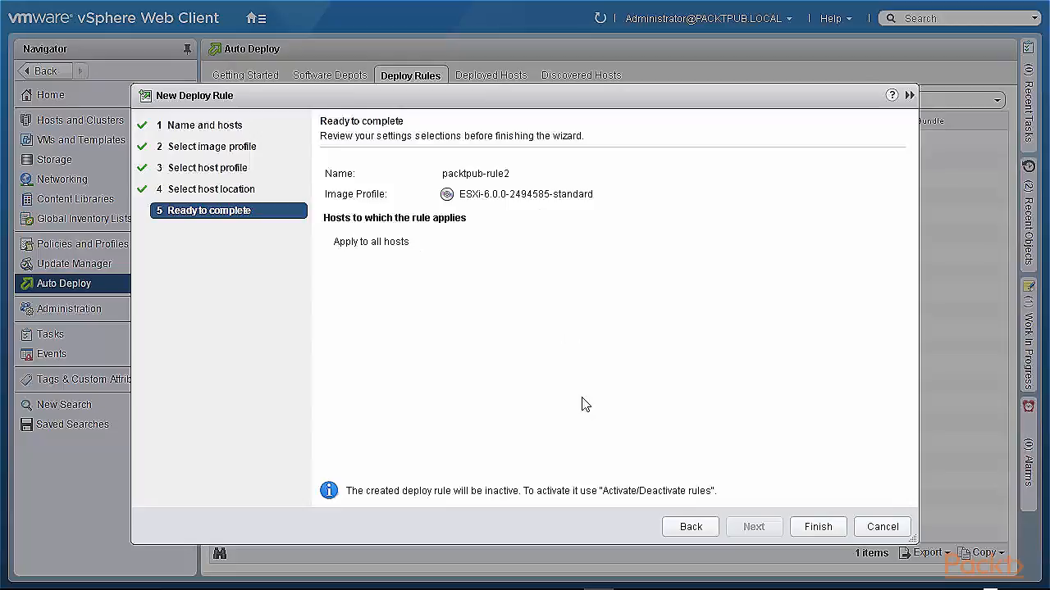
pyautogui.click(812, 529)
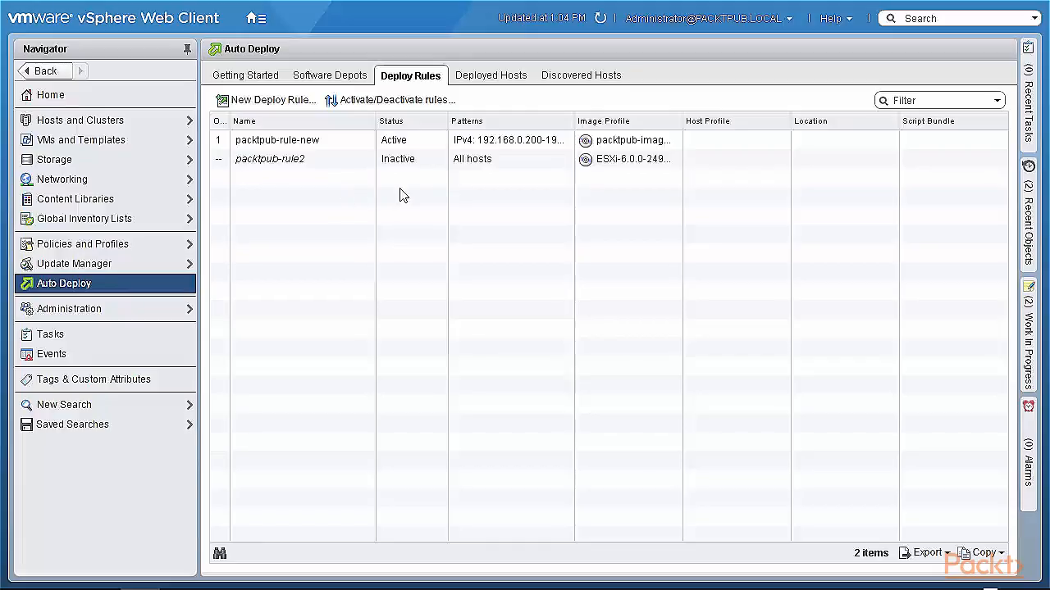
# - Activate the packtpub-rule2 deploy rule through the rule activation wizard
pyautogui.click(416, 168)
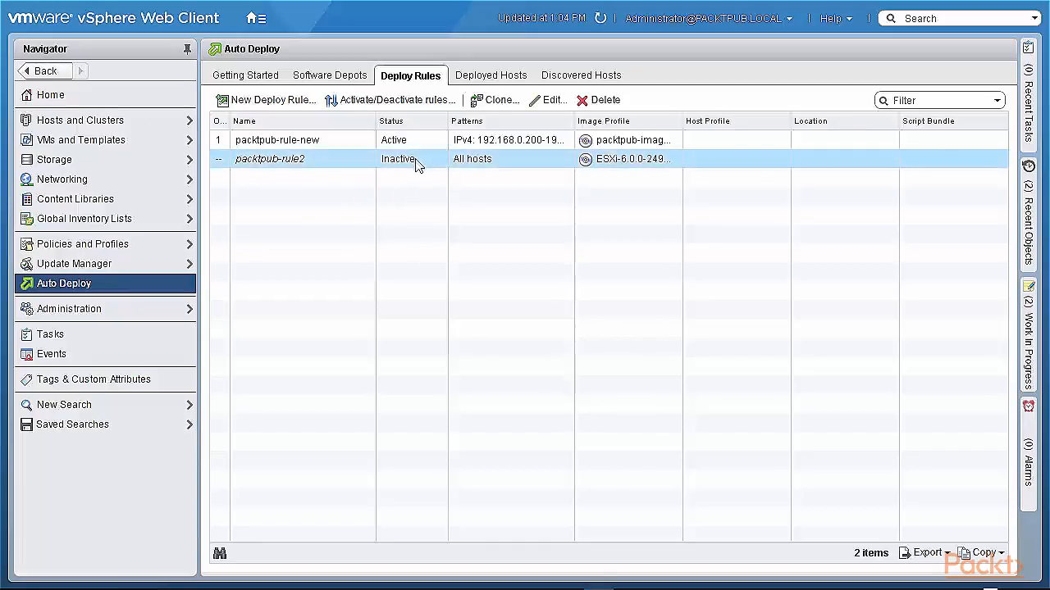
pyautogui.click(399, 103)
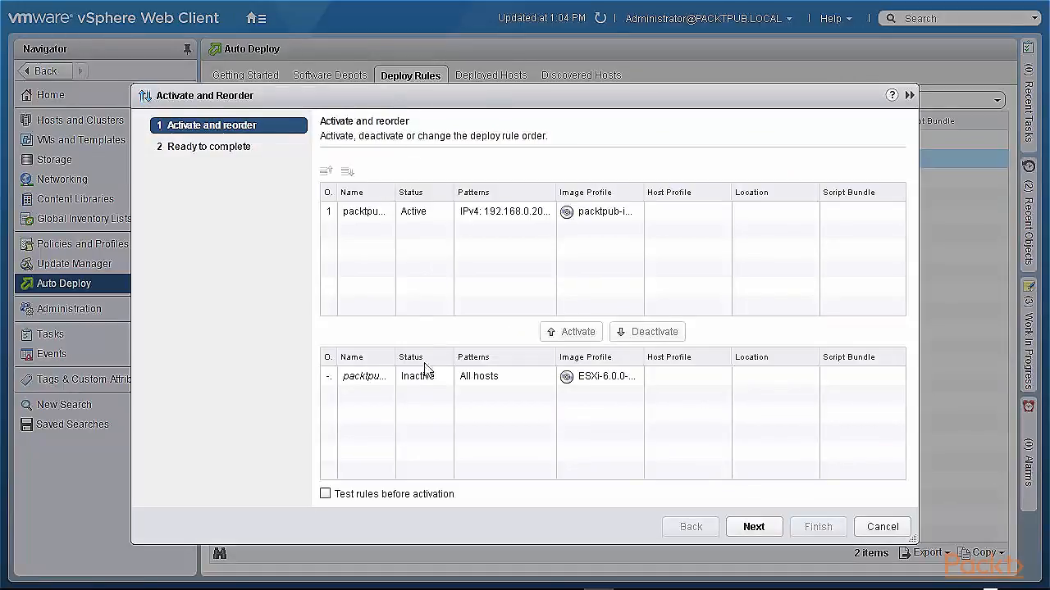
pyautogui.click(425, 382)
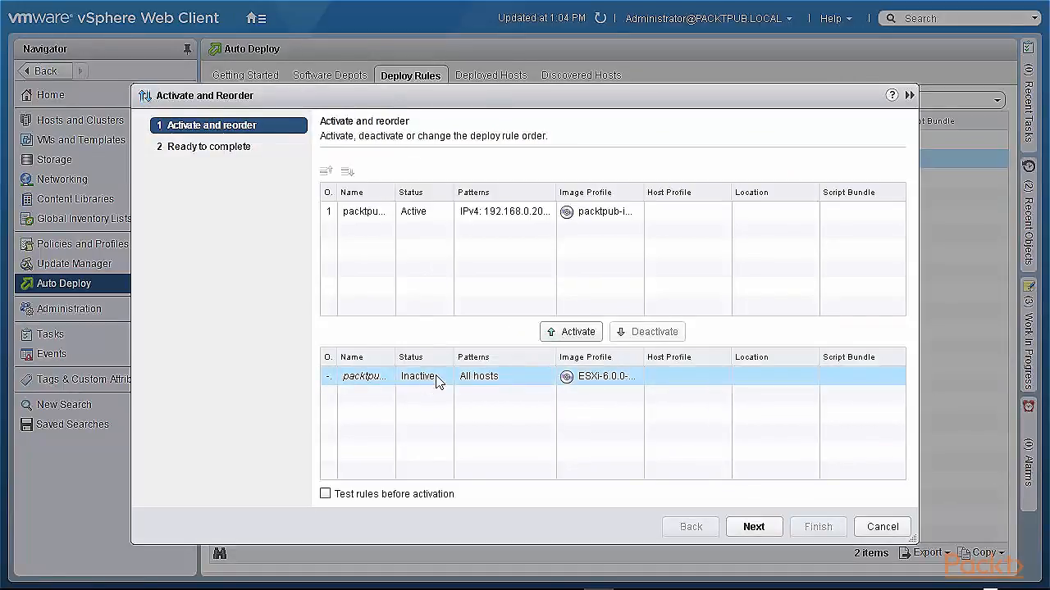
pyautogui.click(578, 334)
pyautogui.click(753, 527)
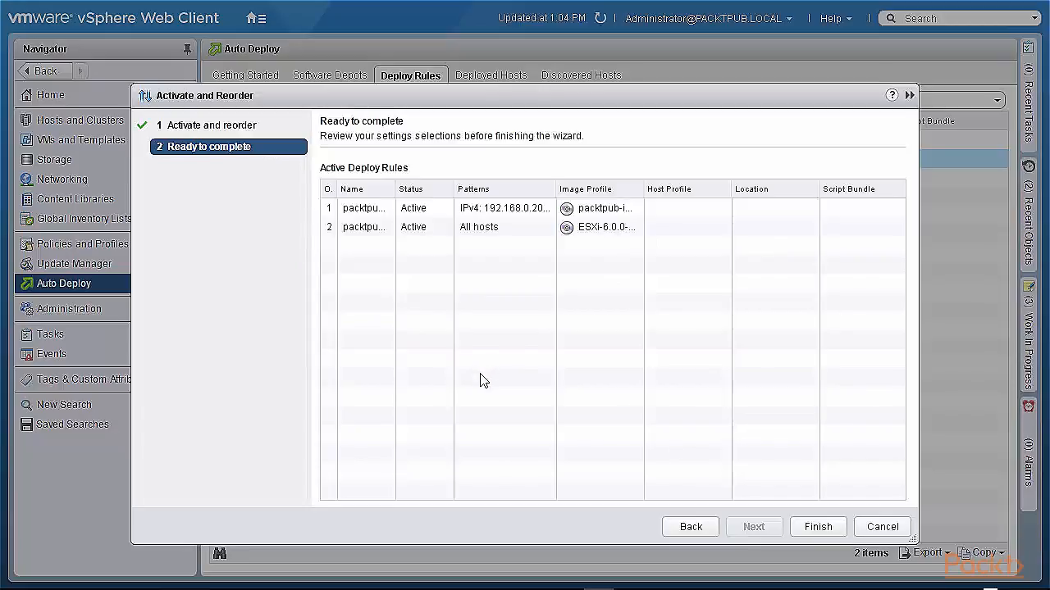
pyautogui.click(818, 530)
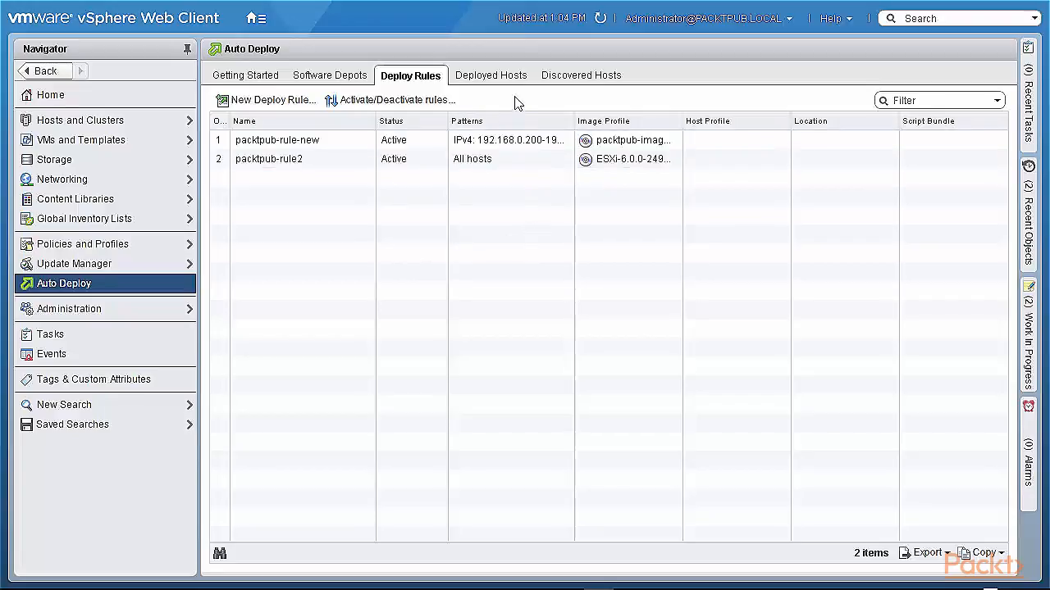
# - Browse the Deployed Hosts, Discovered Hosts and Software Depots lists of Auto Deploy
pyautogui.click(494, 78)
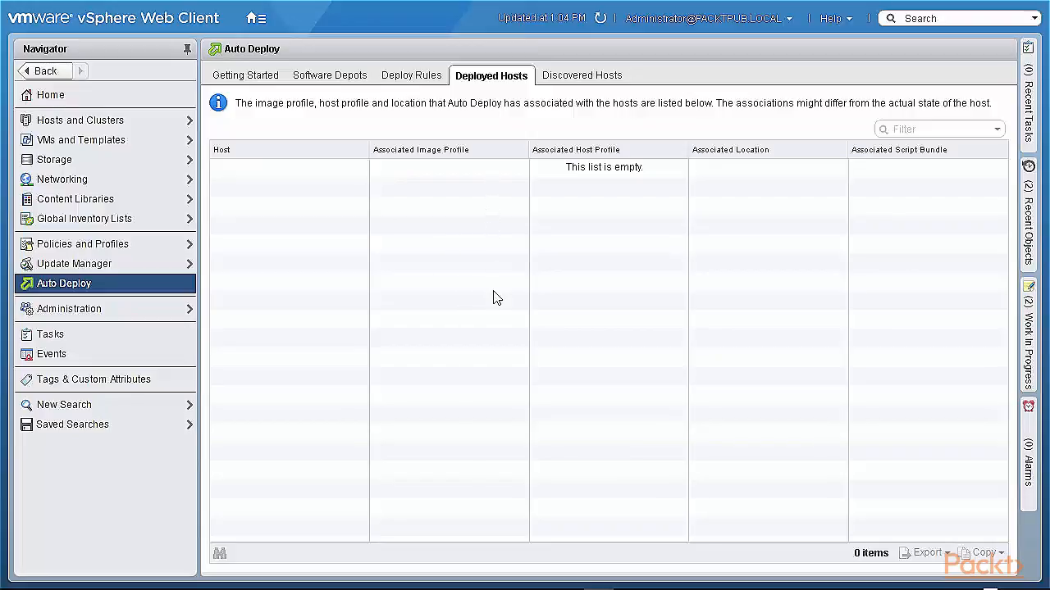
pyautogui.click(573, 79)
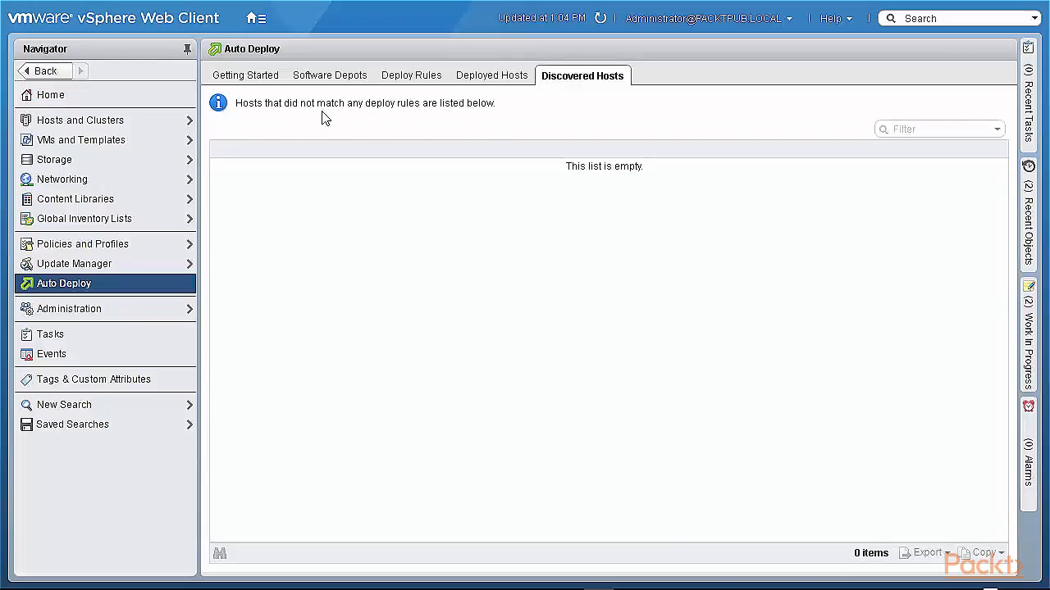
pyautogui.click(328, 77)
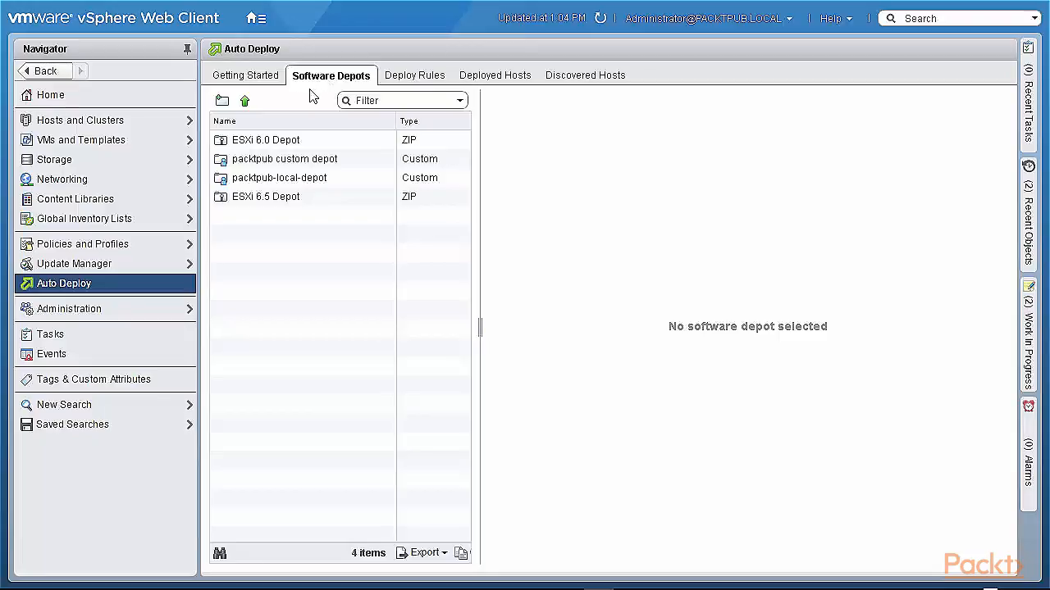
# - Try switching the Auto Deploy service's startup type to Automatic in the System Configuration services list
pyautogui.click(257, 20)
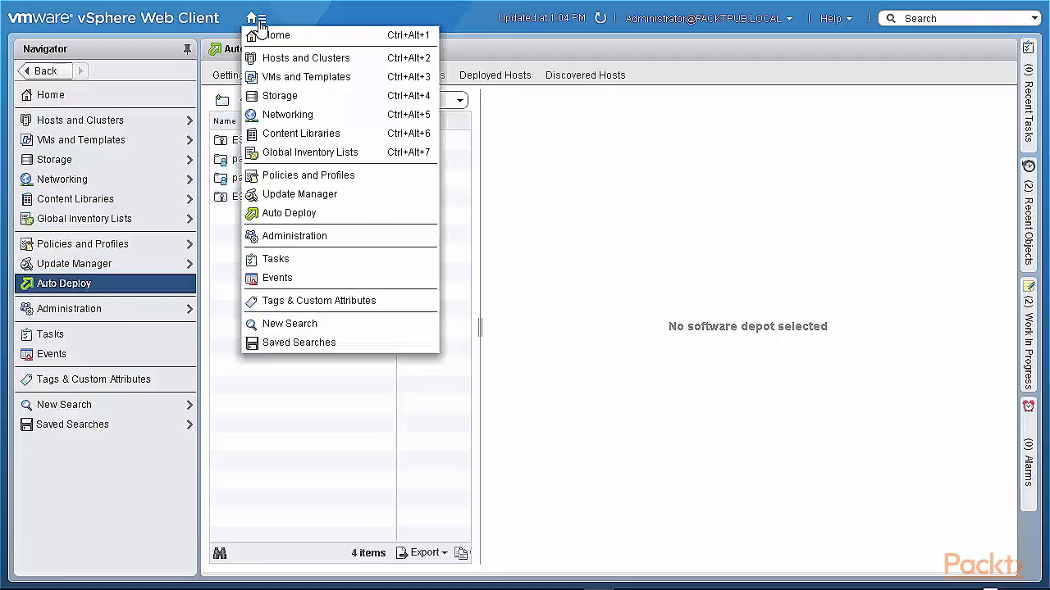
pyautogui.click(288, 238)
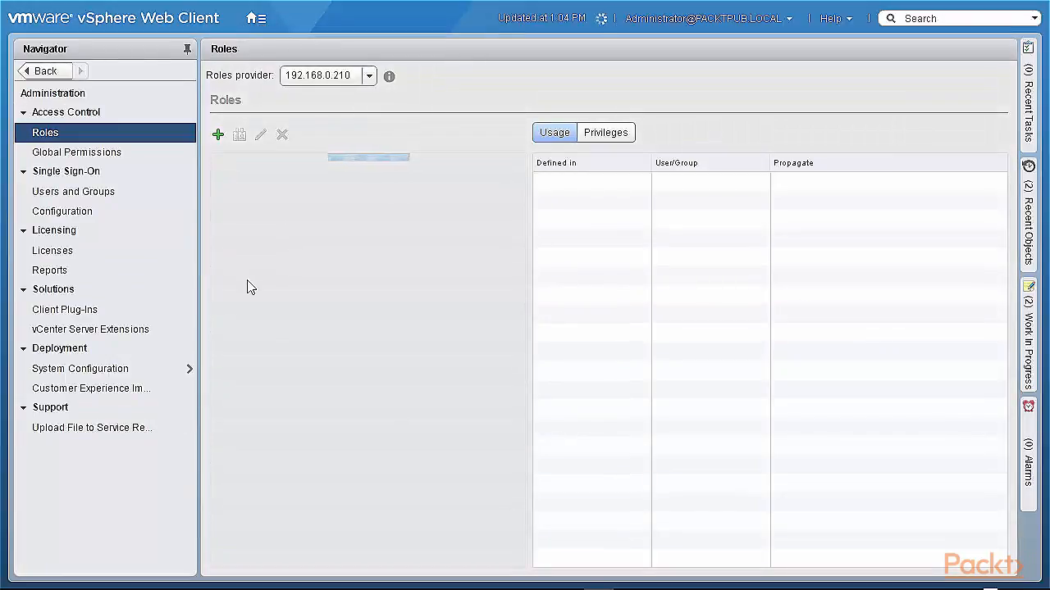
pyautogui.click(129, 375)
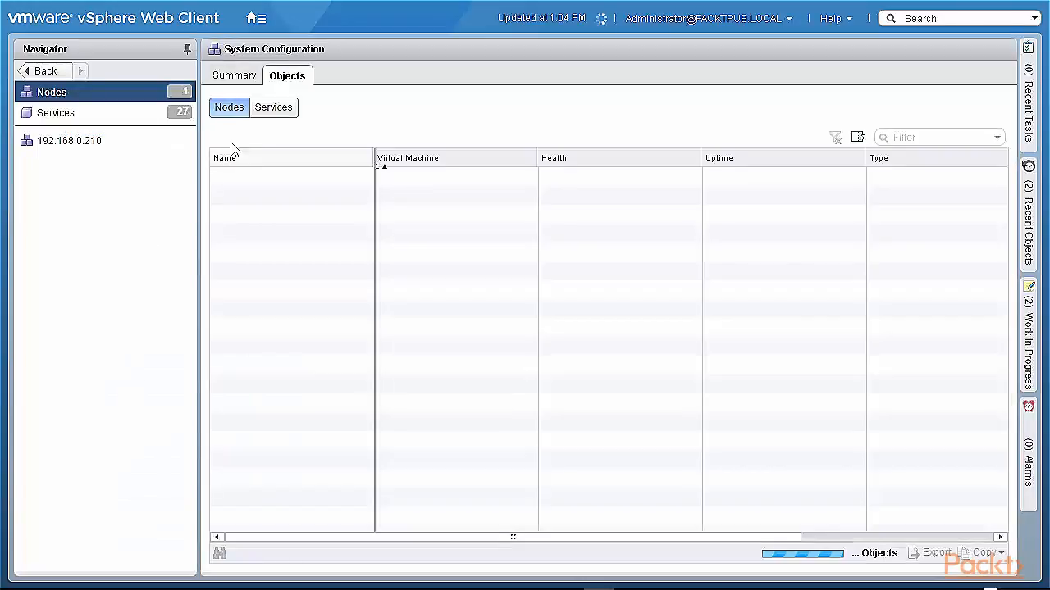
pyautogui.click(276, 113)
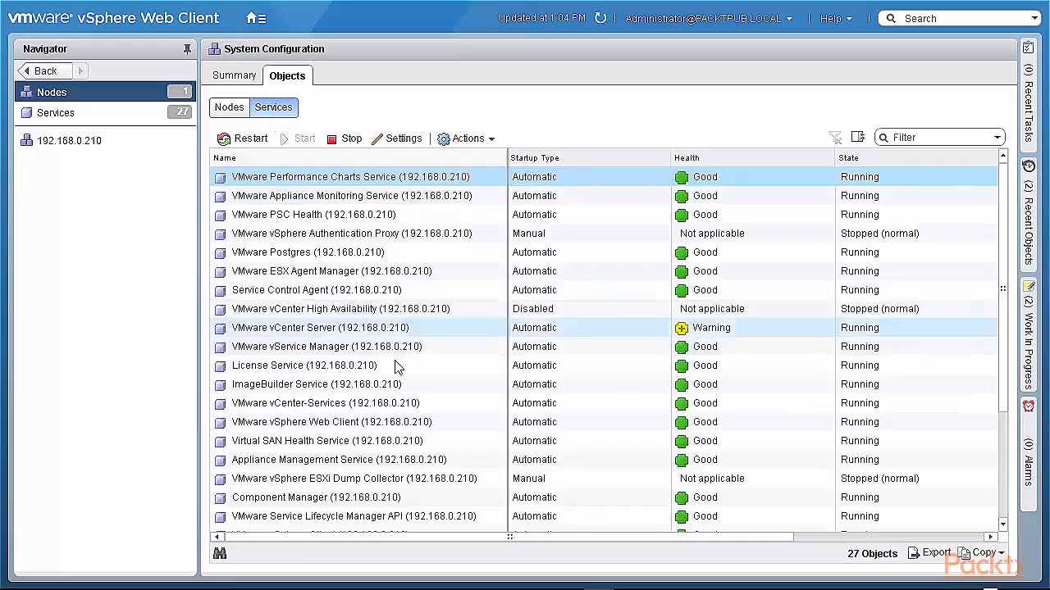
pyautogui.scroll(-3, 400, 385)
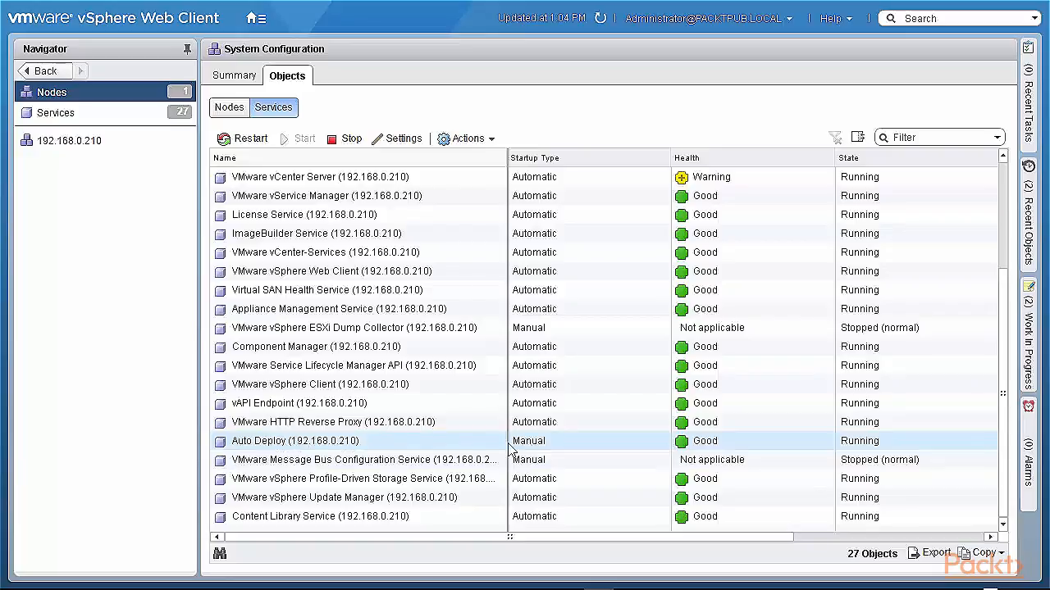
pyautogui.click(382, 442)
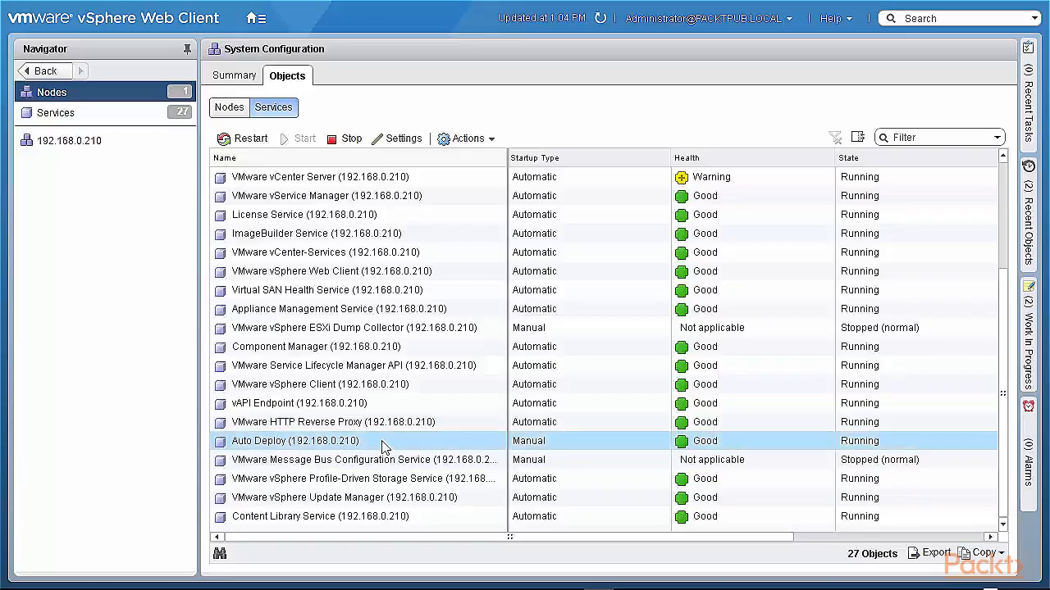
pyautogui.click(481, 141)
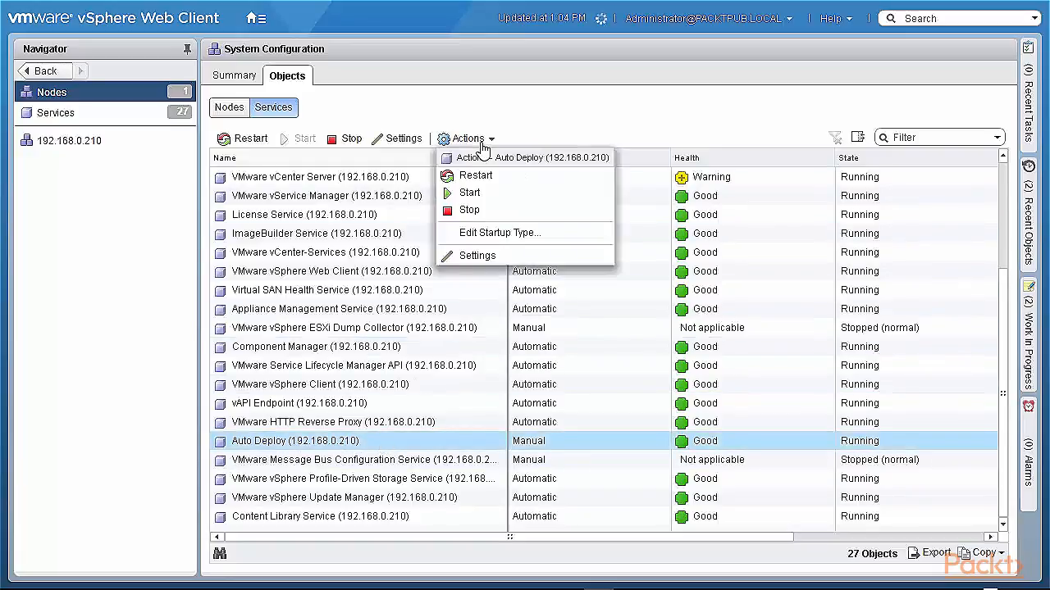
pyautogui.click(501, 234)
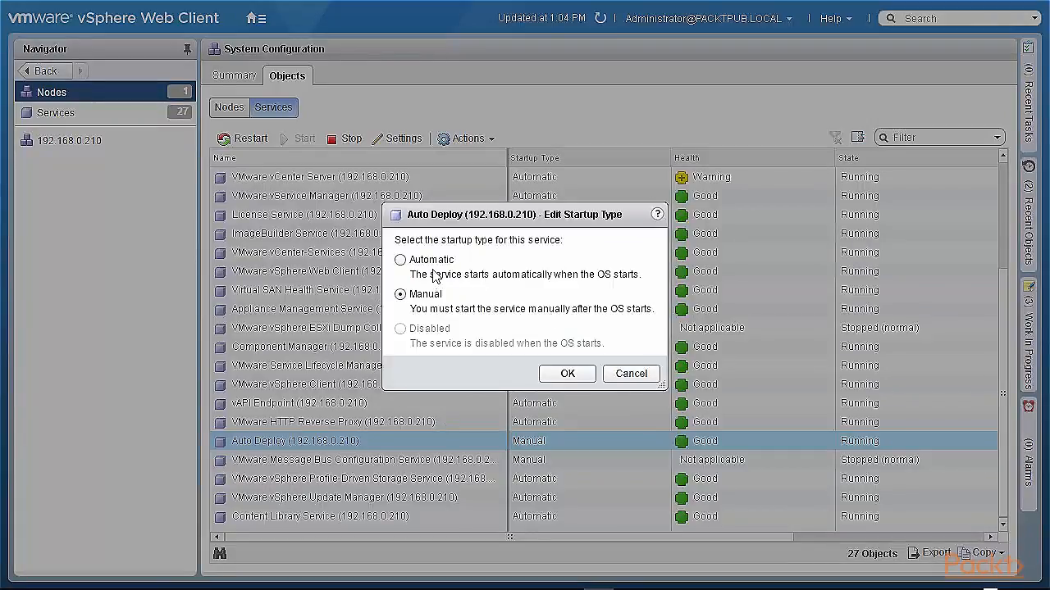
pyautogui.click(400, 260)
pyautogui.click(630, 374)
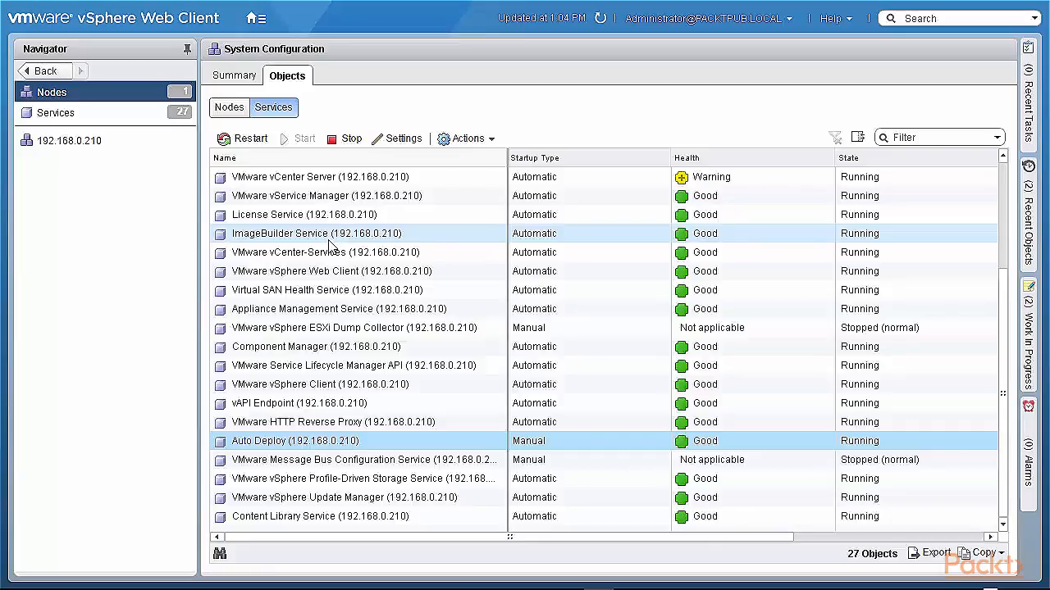
# - Return to the Auto Deploy view
pyautogui.click(255, 18)
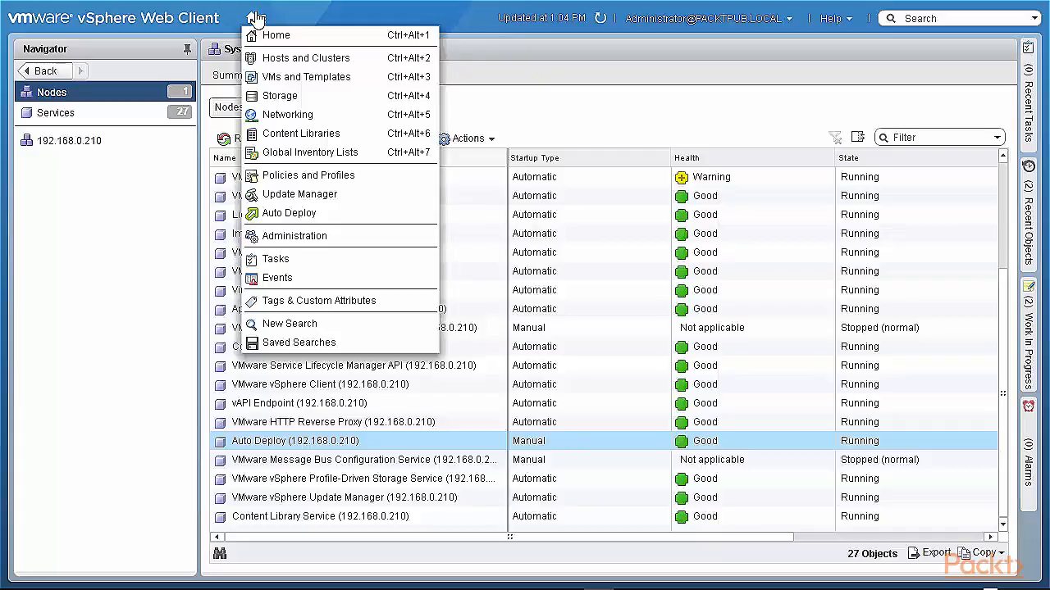
pyautogui.click(41, 247)
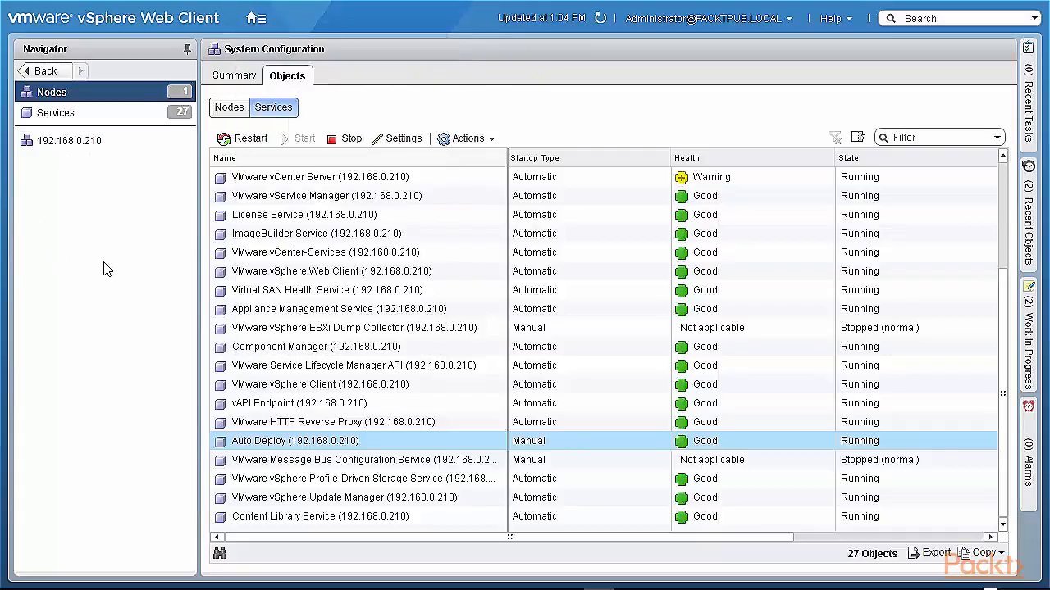
pyautogui.click(257, 19)
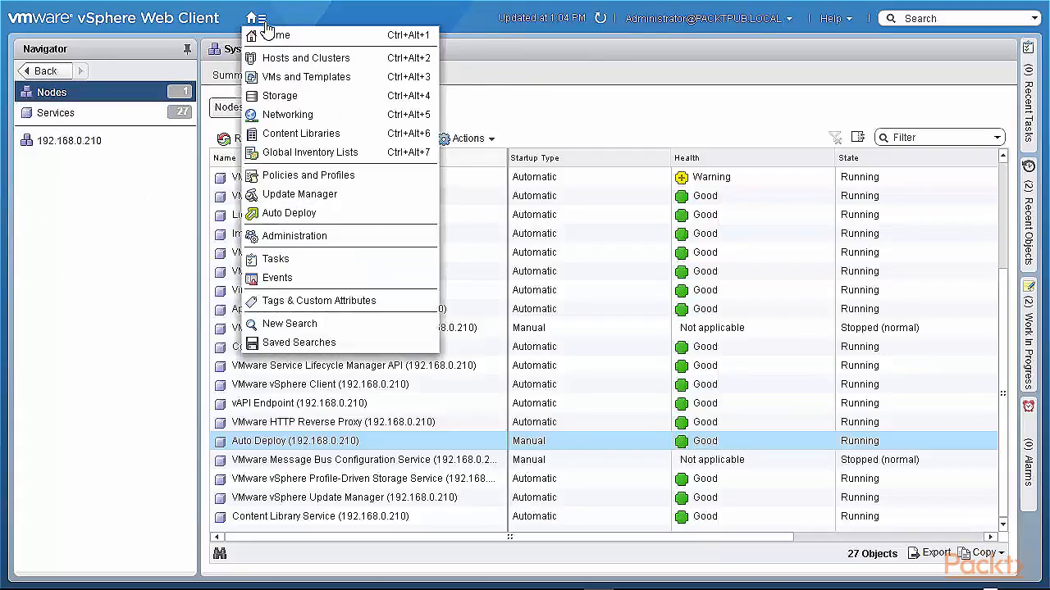
pyautogui.click(269, 214)
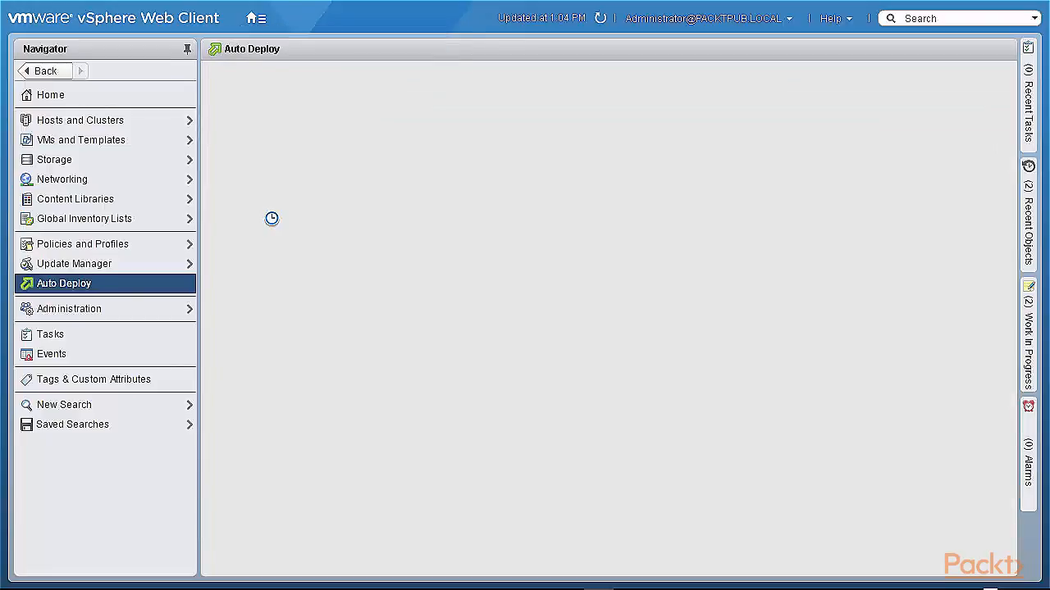